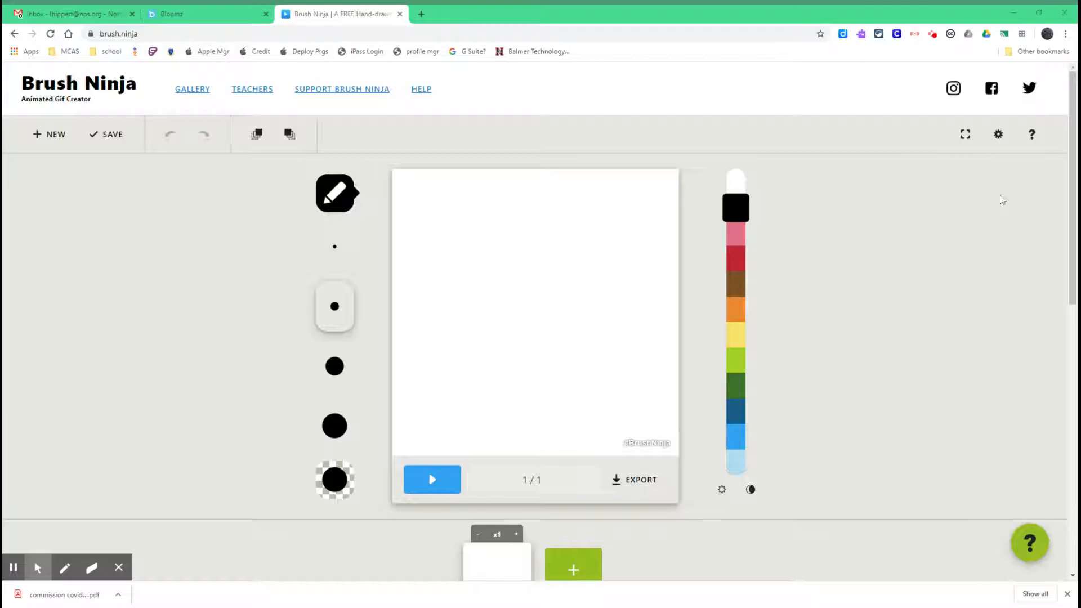
# Change the editor colour theme to Yellow in the settings.
pyautogui.click(997, 139)
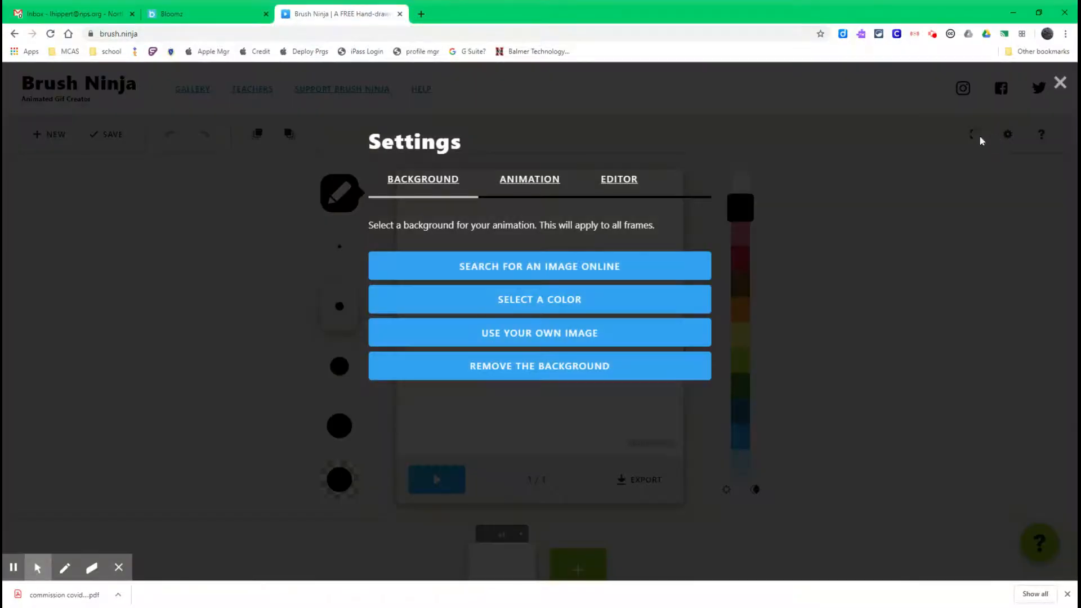
pyautogui.click(611, 180)
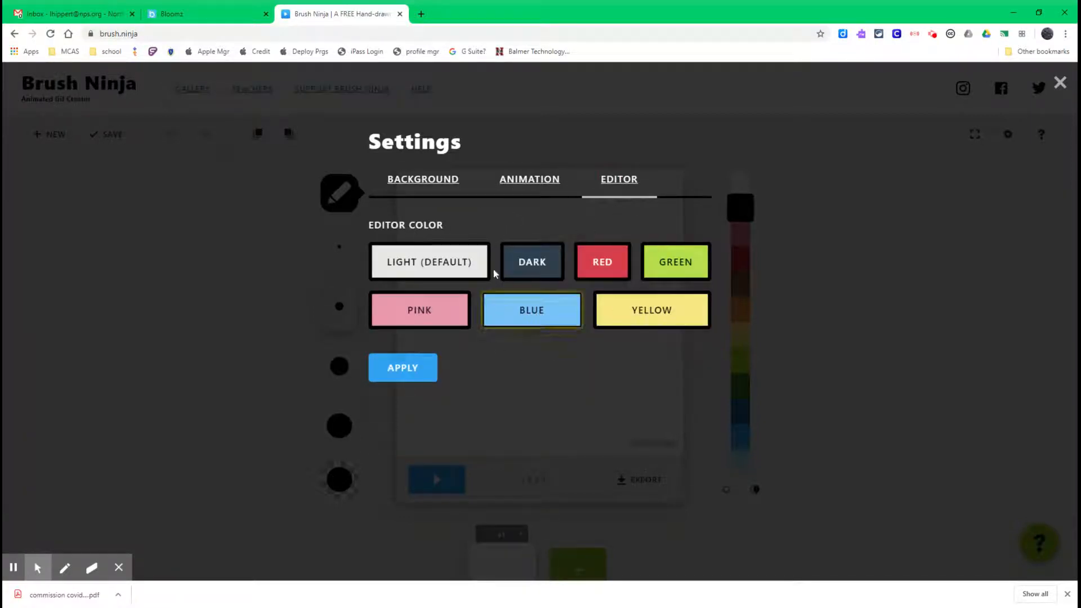
pyautogui.click(653, 319)
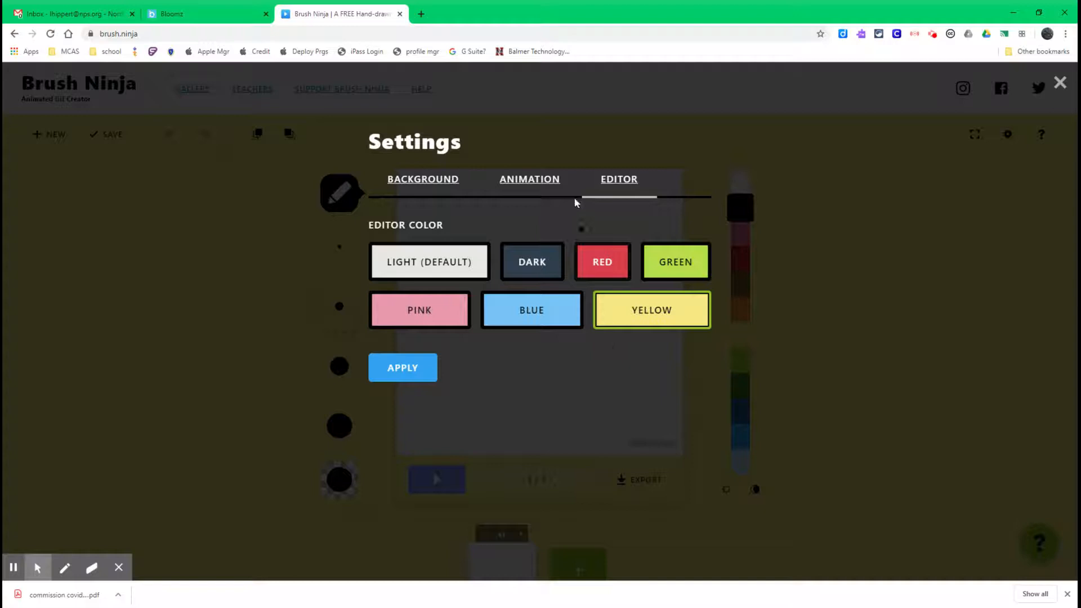
# Set the animation speed to 6 frames per second and apply the settings.
pyautogui.click(549, 184)
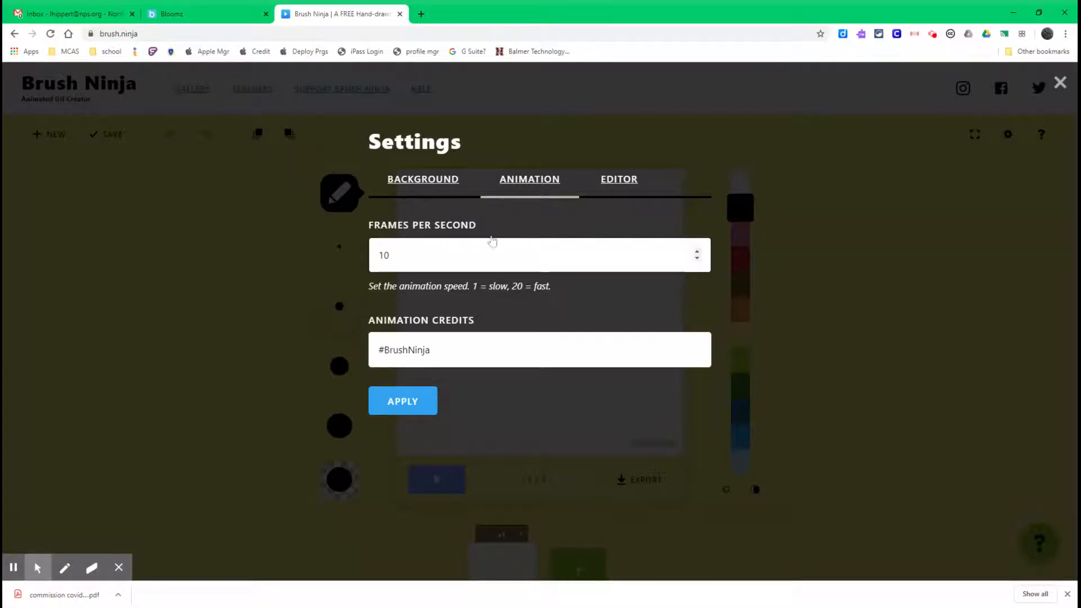
pyautogui.click(698, 262)
pyautogui.click(699, 262)
pyautogui.click(698, 262)
pyautogui.click(697, 259)
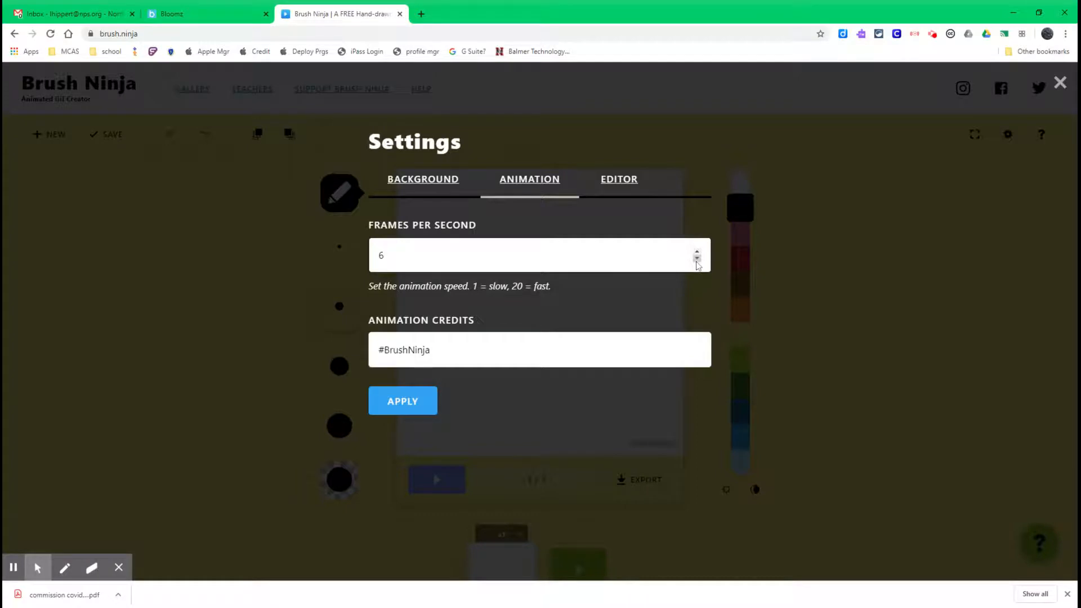
pyautogui.click(415, 395)
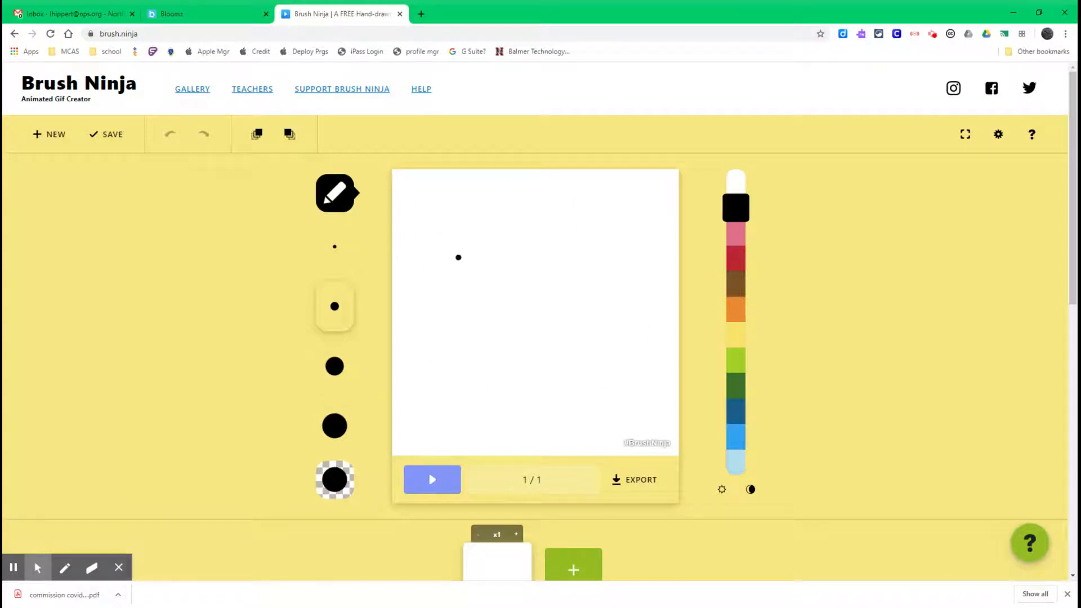
# Set the canvas background colour to a light green.
pyautogui.click(998, 135)
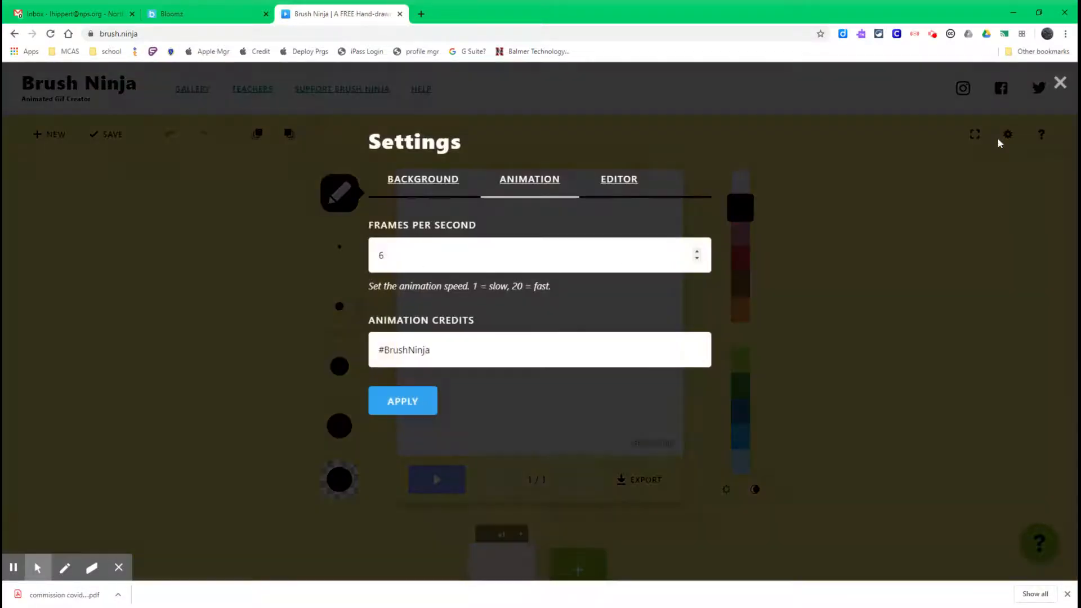
pyautogui.click(438, 186)
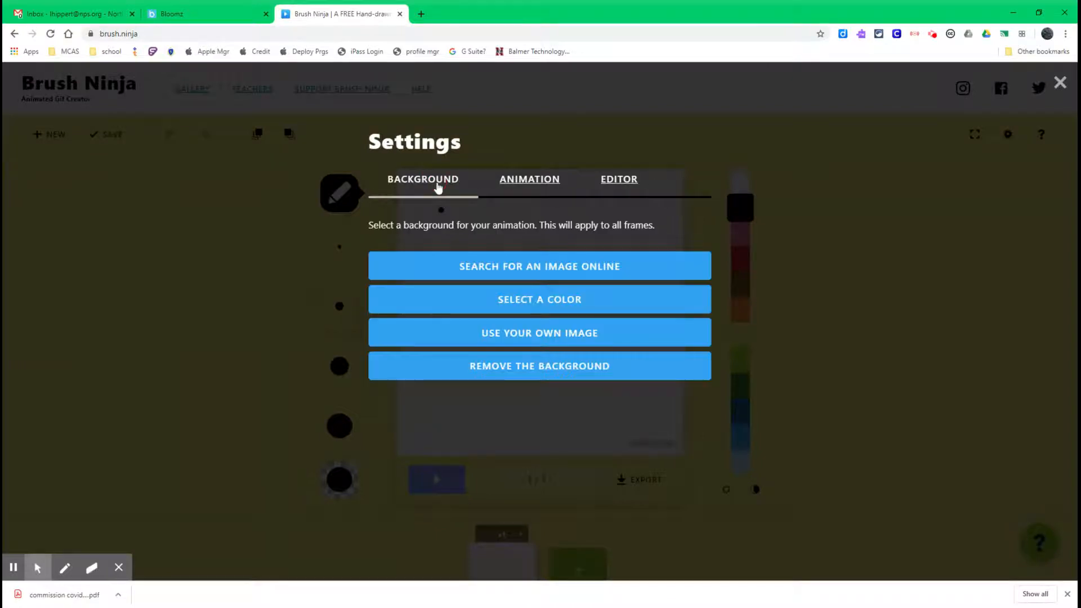
pyautogui.click(536, 300)
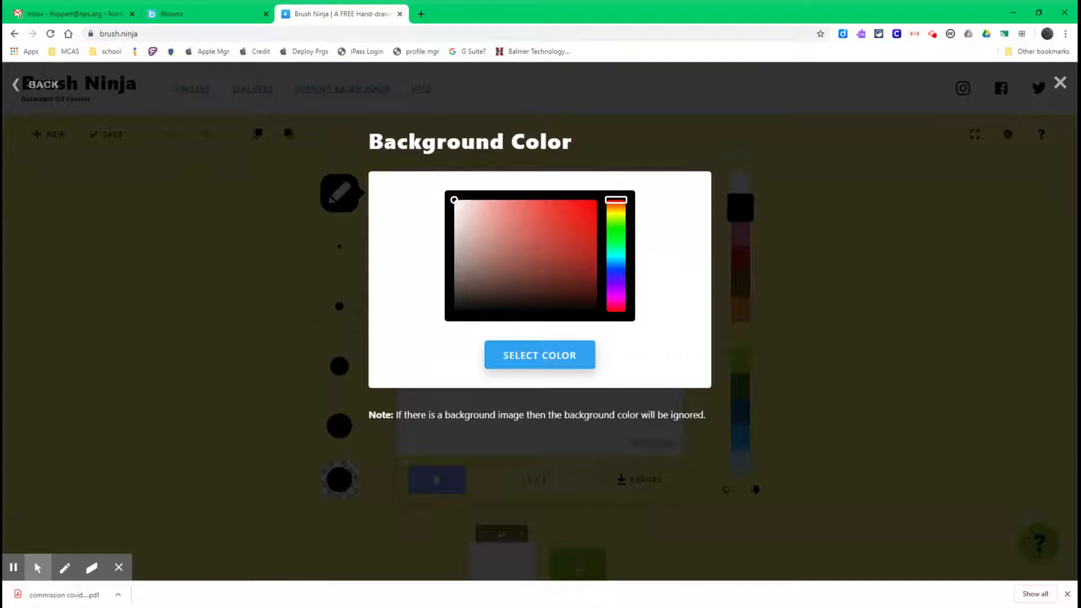
pyautogui.click(535, 252)
pyautogui.click(497, 234)
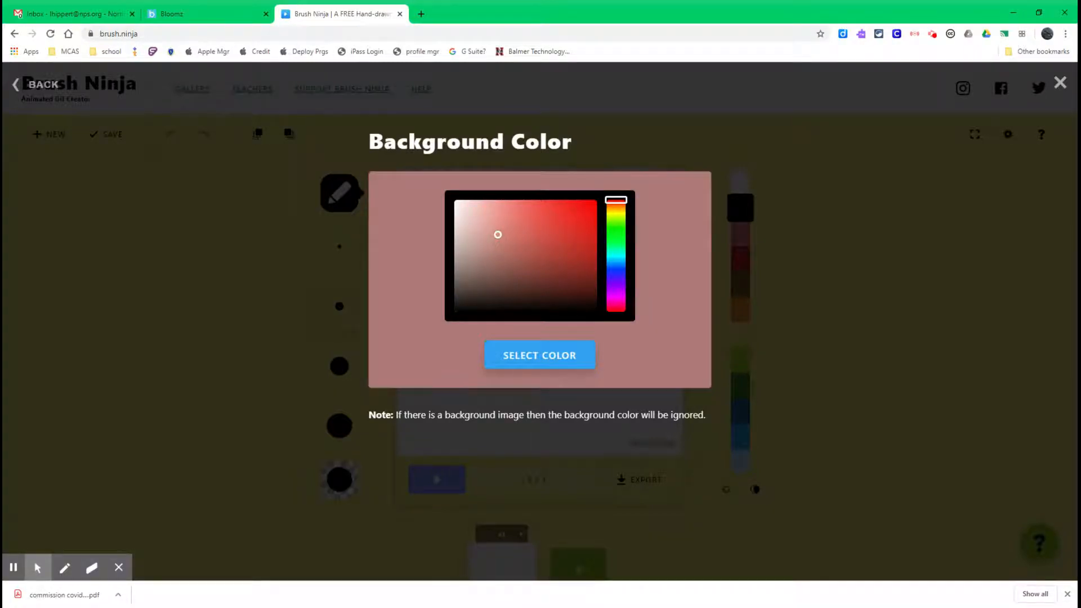
pyautogui.click(616, 231)
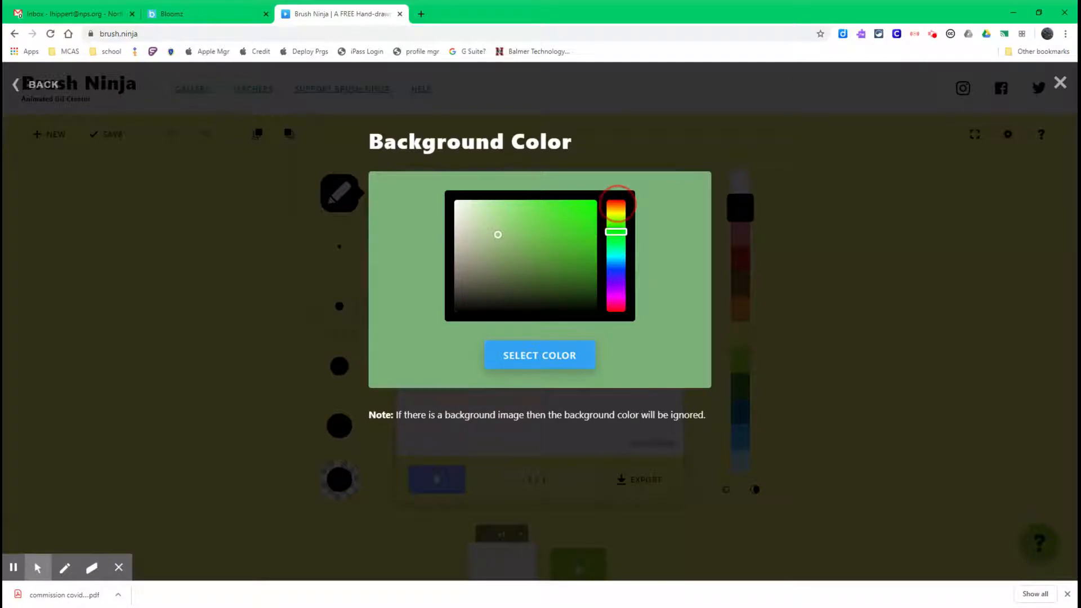
pyautogui.click(615, 203)
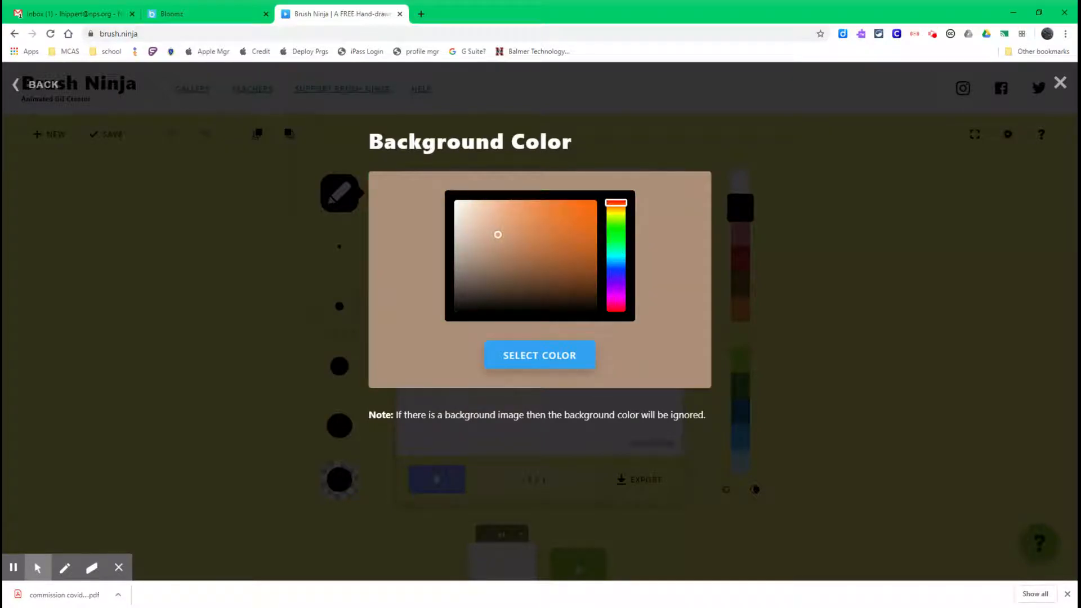
pyautogui.click(616, 223)
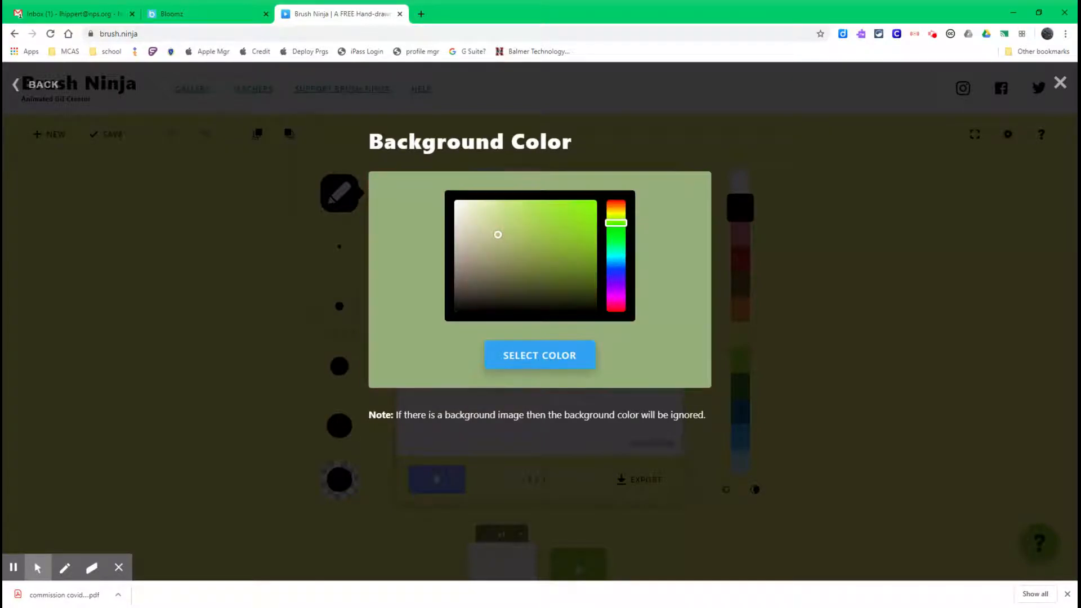
pyautogui.click(544, 356)
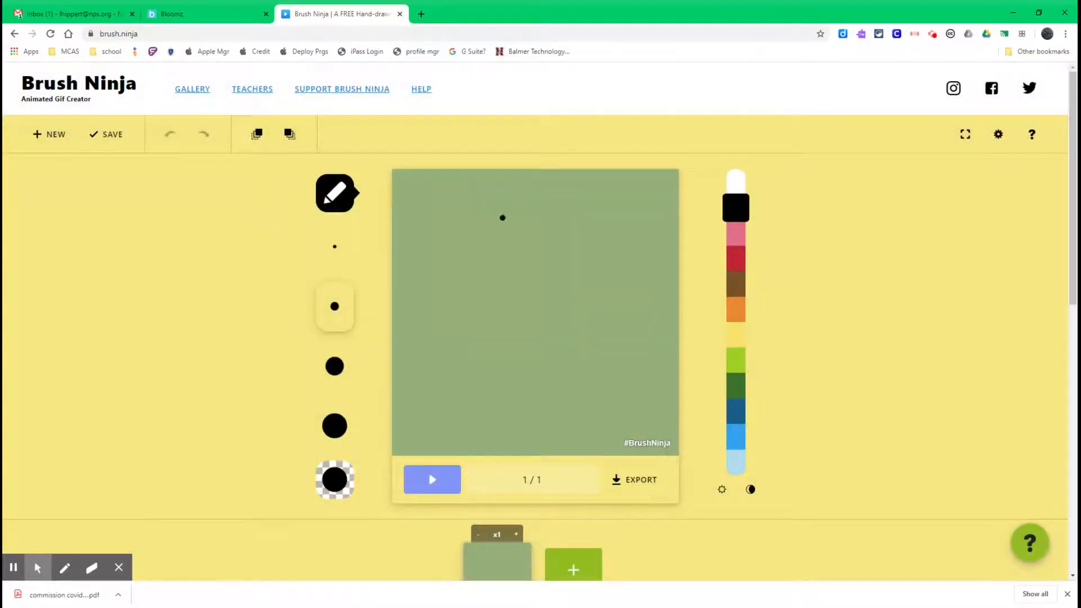
# Search online images for "beach" and use the palm-tree beach photo as the canvas background.
pyautogui.click(998, 135)
pyautogui.click(601, 267)
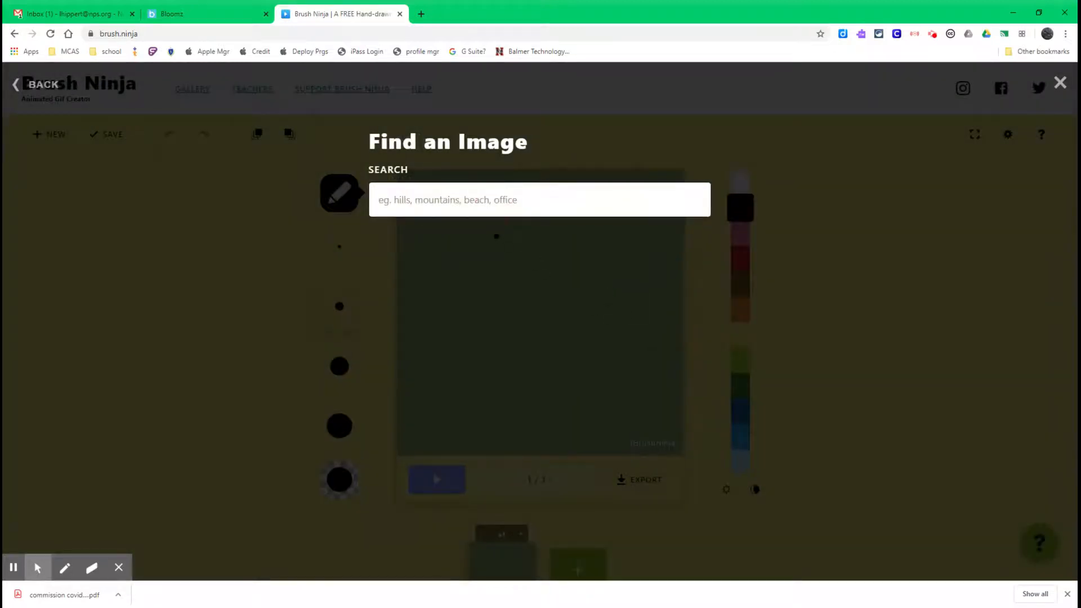
pyautogui.write('beach')
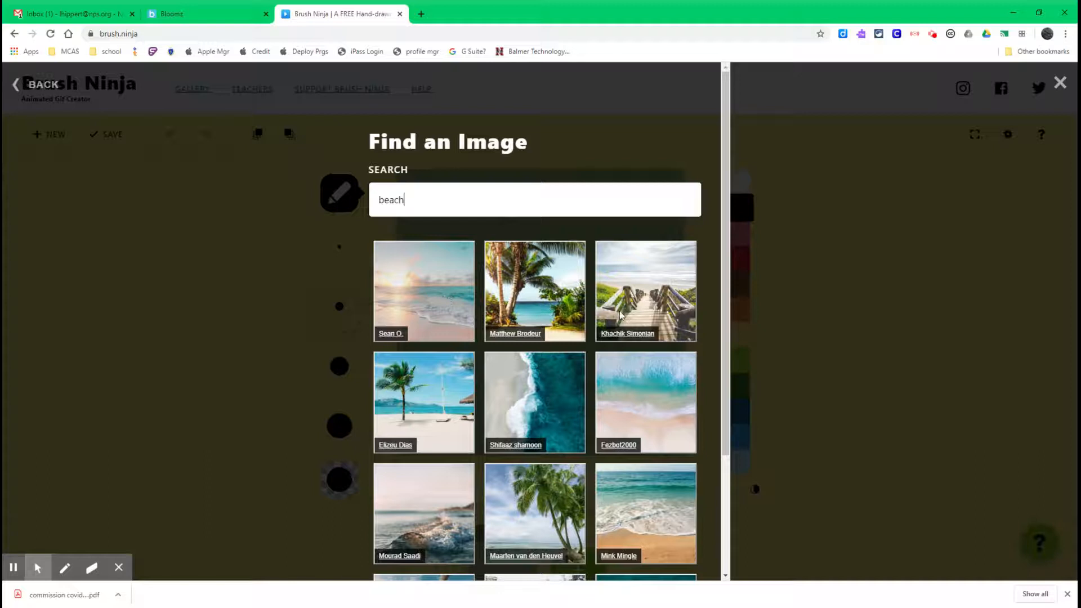
pyautogui.click(447, 429)
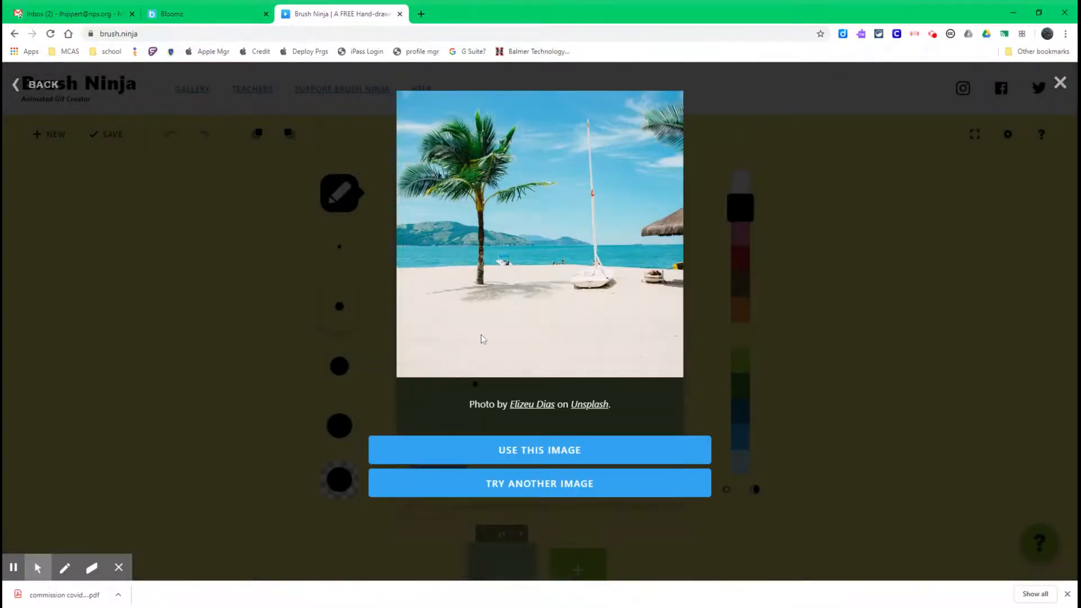
pyautogui.click(532, 450)
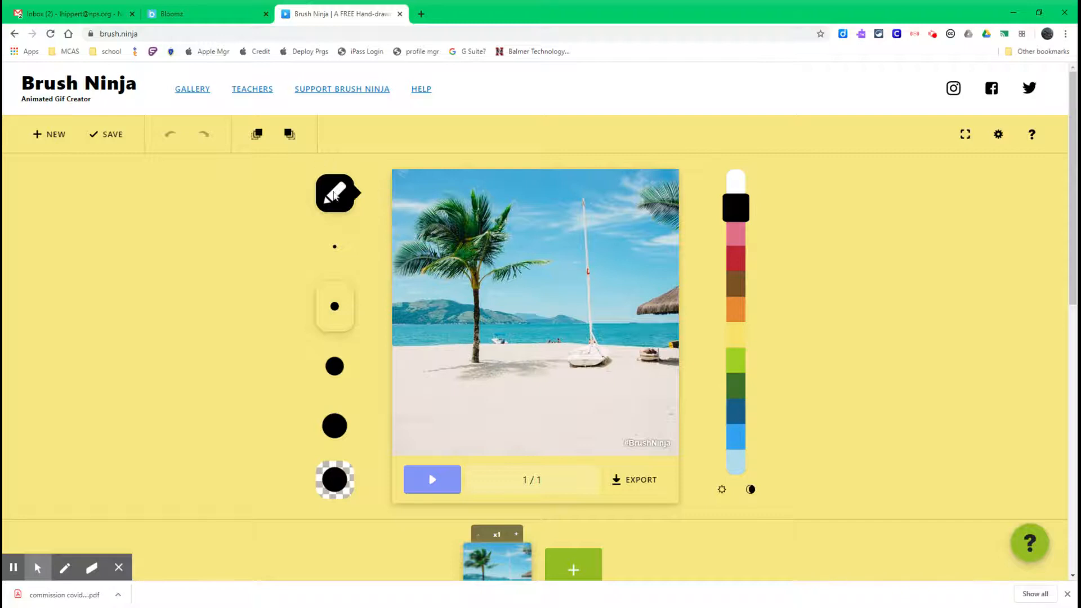
# Try the palette's lighter and darker shade toggles.
pyautogui.click(334, 194)
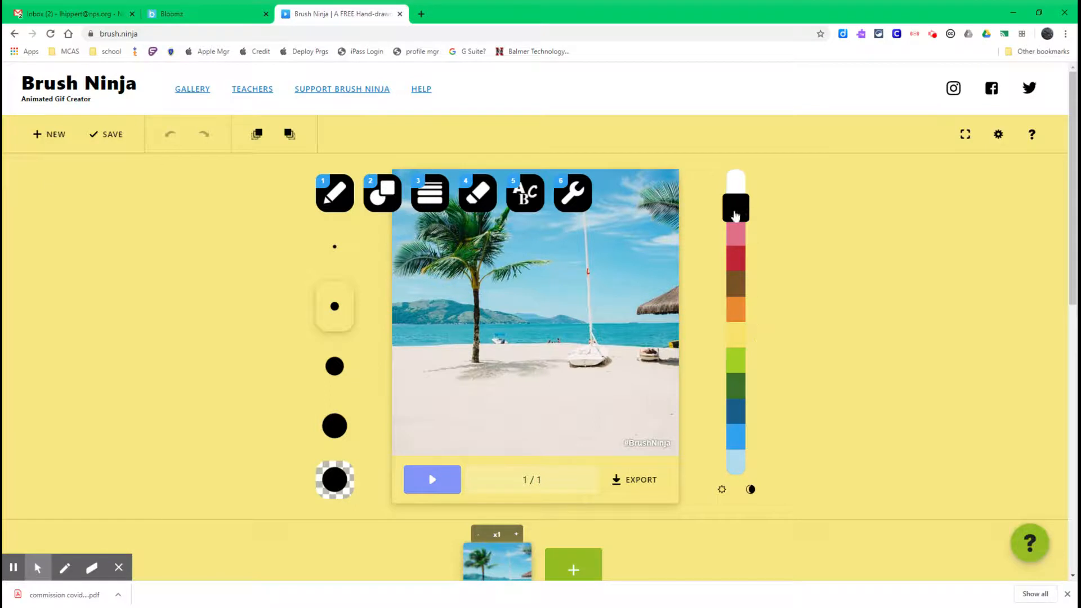
pyautogui.click(723, 491)
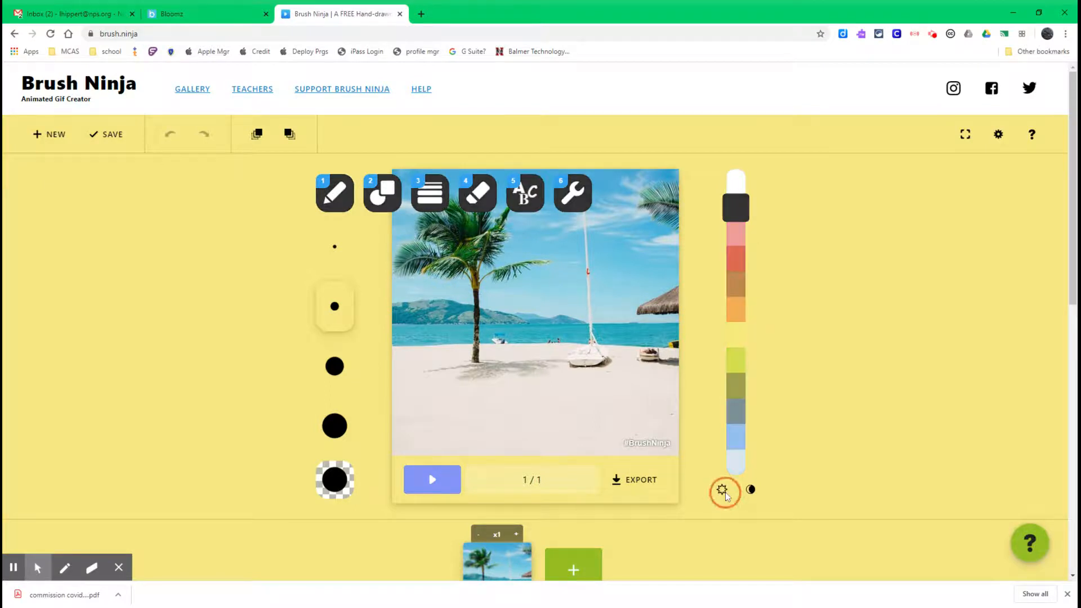
pyautogui.click(725, 491)
pyautogui.click(749, 489)
pyautogui.click(749, 489)
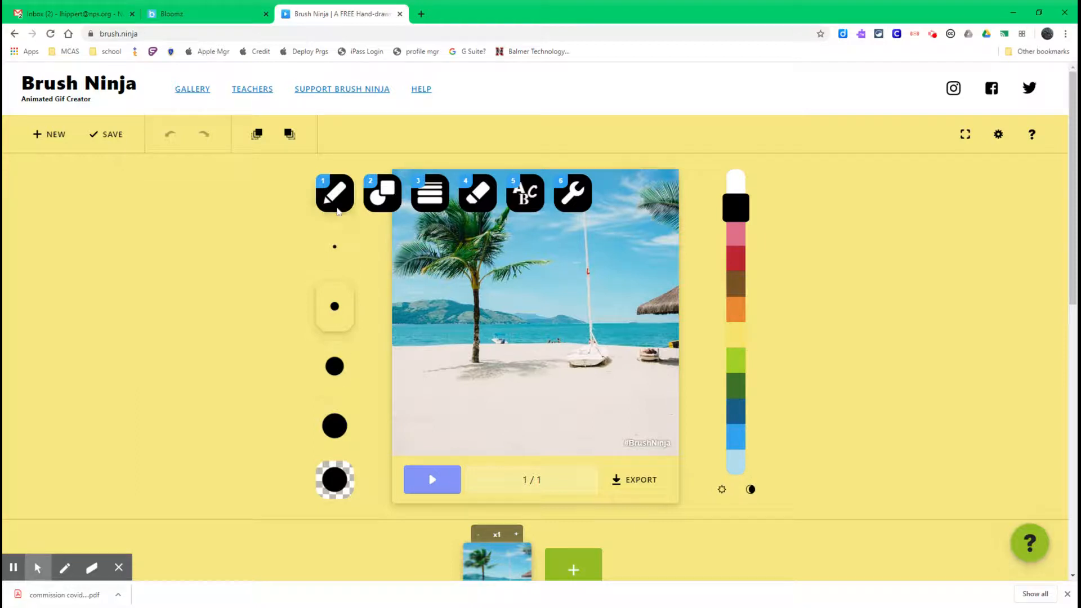
# Draw a black triangle on the sand with the triangle shape tool.
pyautogui.click(385, 193)
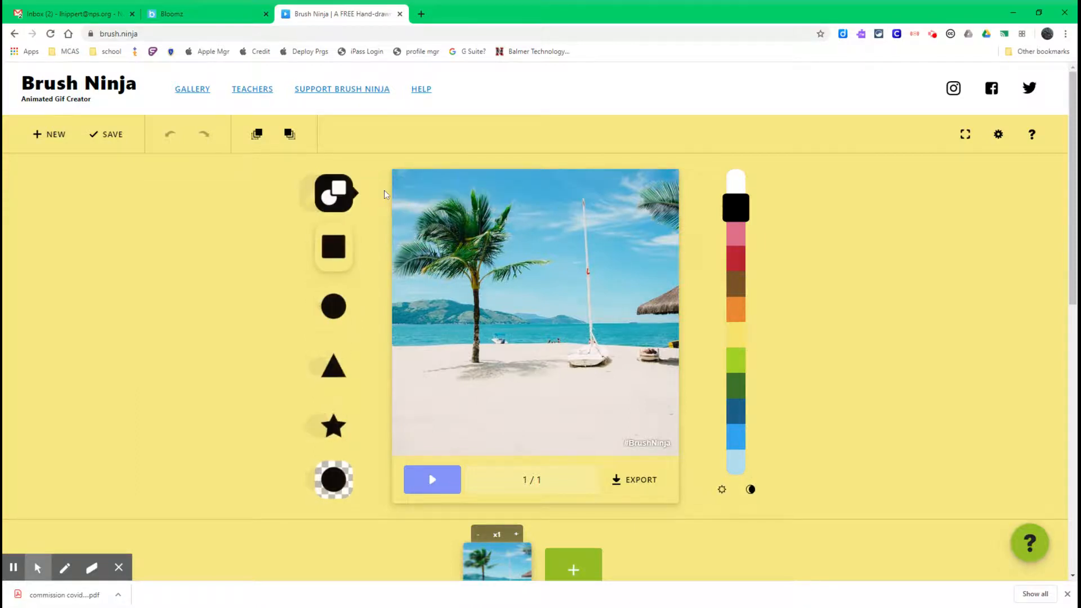
pyautogui.click(341, 377)
pyautogui.click(500, 374)
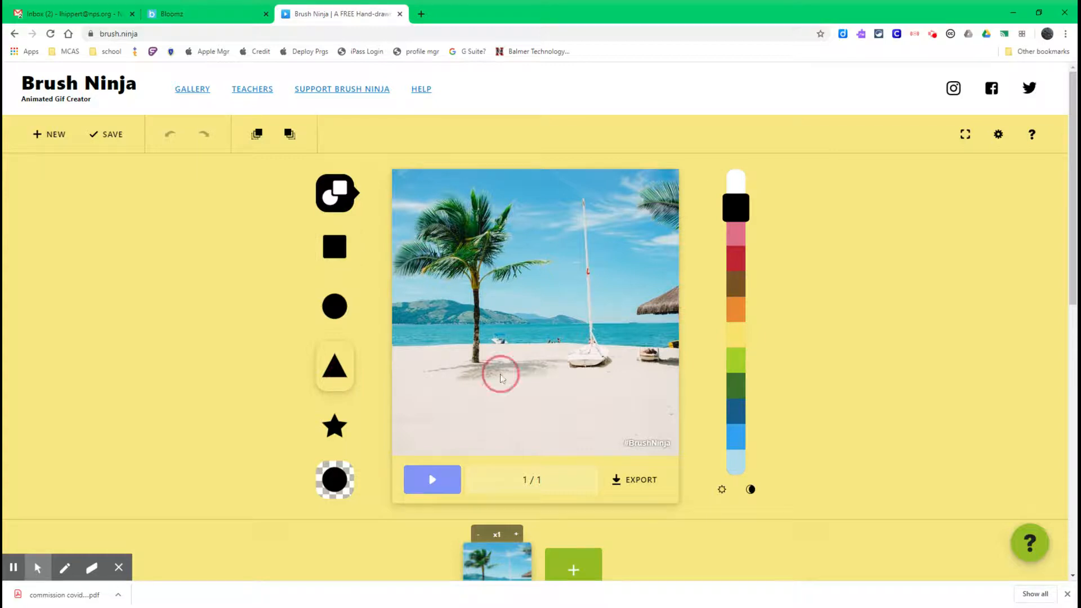
pyautogui.moveTo(501, 374); pyautogui.dragTo(529, 414)
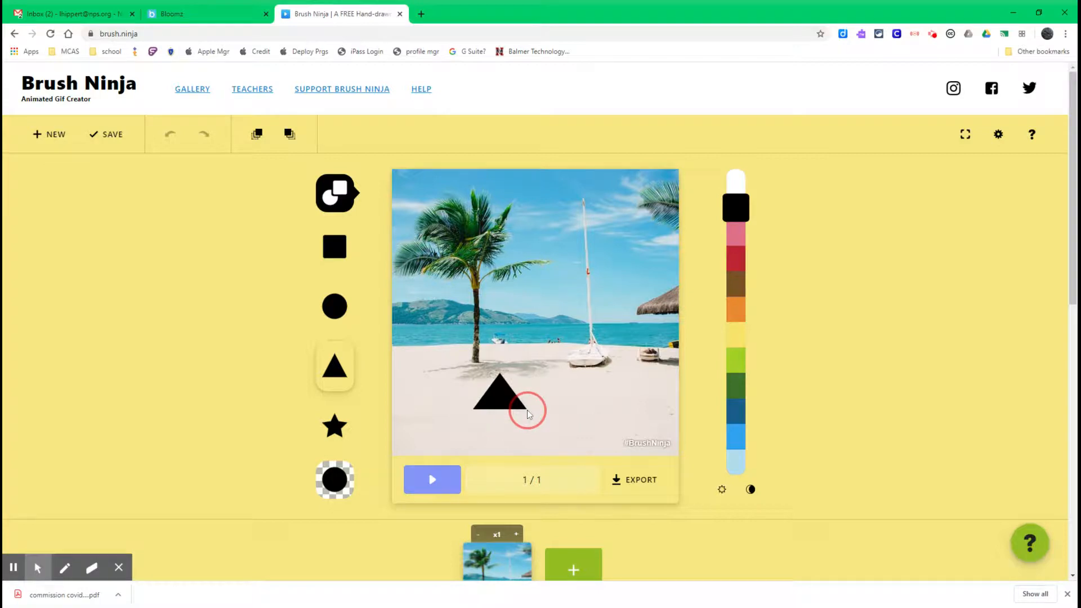
# Draw a brown circle on top of the triangle as the figure's head.
pyautogui.click(741, 296)
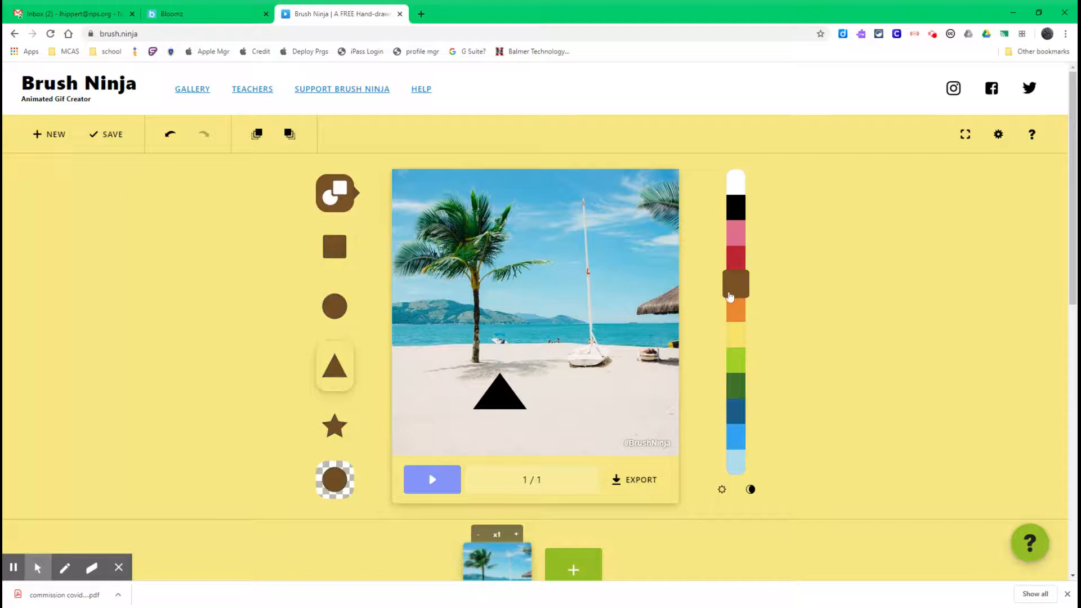
pyautogui.click(333, 313)
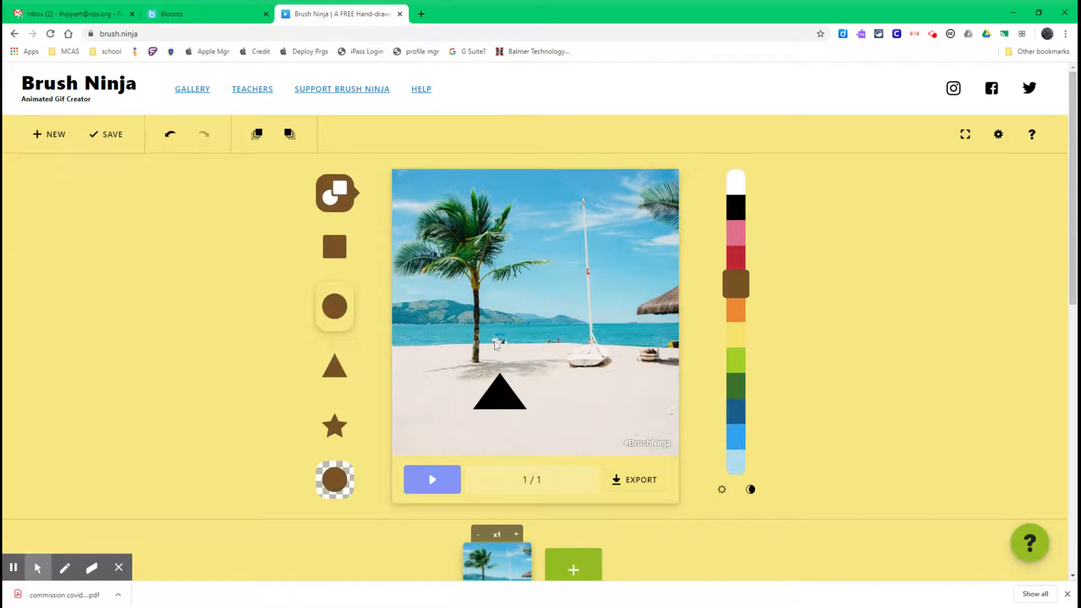
pyautogui.click(490, 357)
pyautogui.moveTo(499, 364); pyautogui.dragTo(517, 378)
pyautogui.click(171, 136)
pyautogui.moveTo(489, 353); pyautogui.dragTo(508, 372)
# Draw brown arms and legs on the figure with the line tool.
pyautogui.click(345, 198)
pyautogui.click(422, 205)
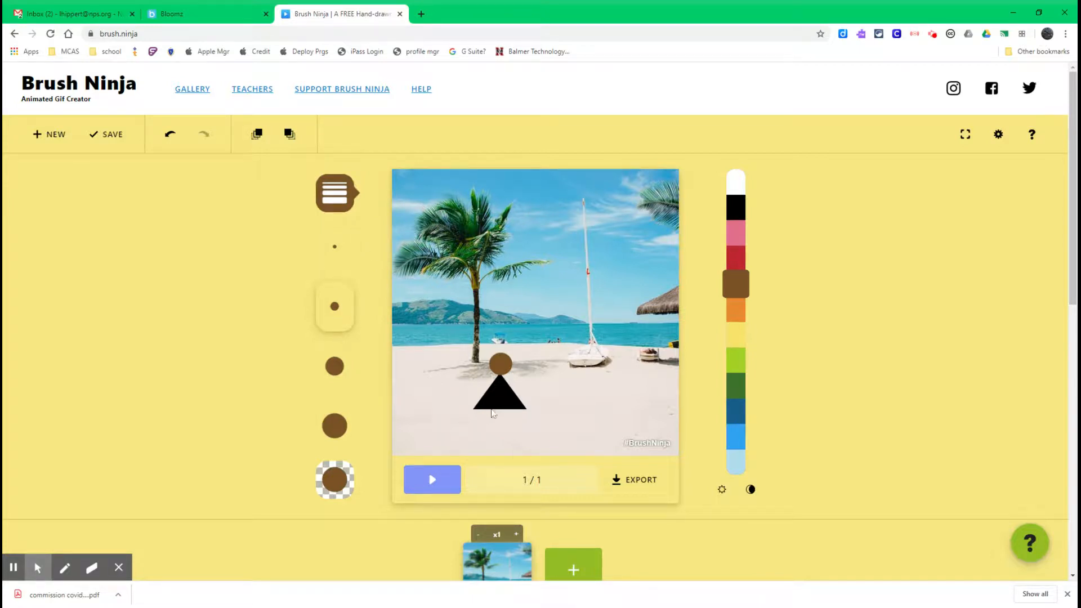
pyautogui.moveTo(491, 410)
pyautogui.mouseDown()
pyautogui.moveTo(490, 428)
pyautogui.moveTo(507, 428)
pyautogui.moveTo(520, 378)
pyautogui.moveTo(478, 379)
pyautogui.mouseUp()
# Add green eyes to the figure's head with the pencil tool.
pyautogui.click(332, 194)
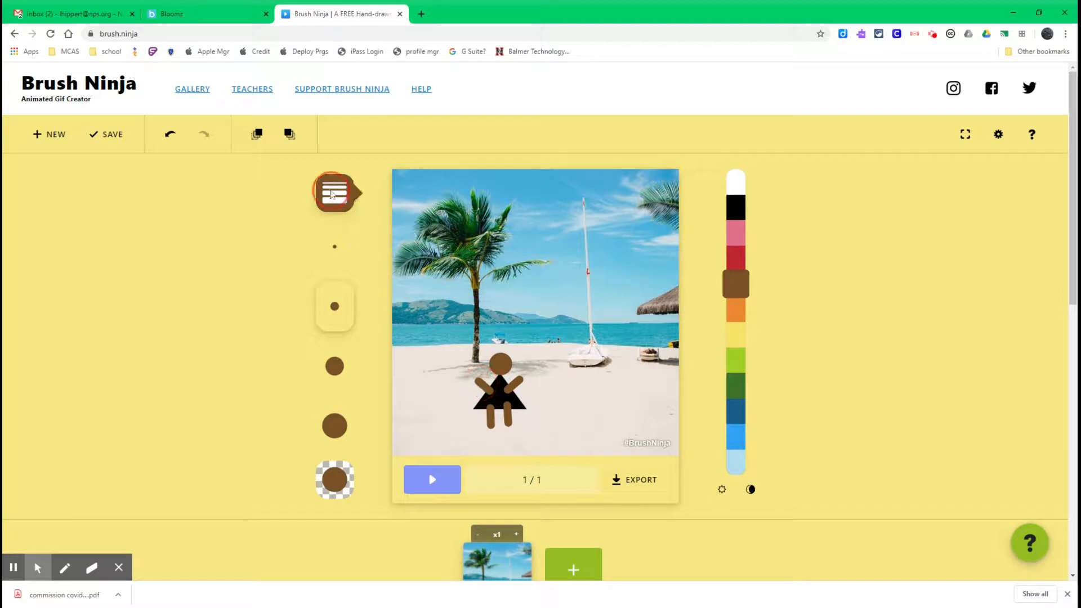
pyautogui.click(381, 194)
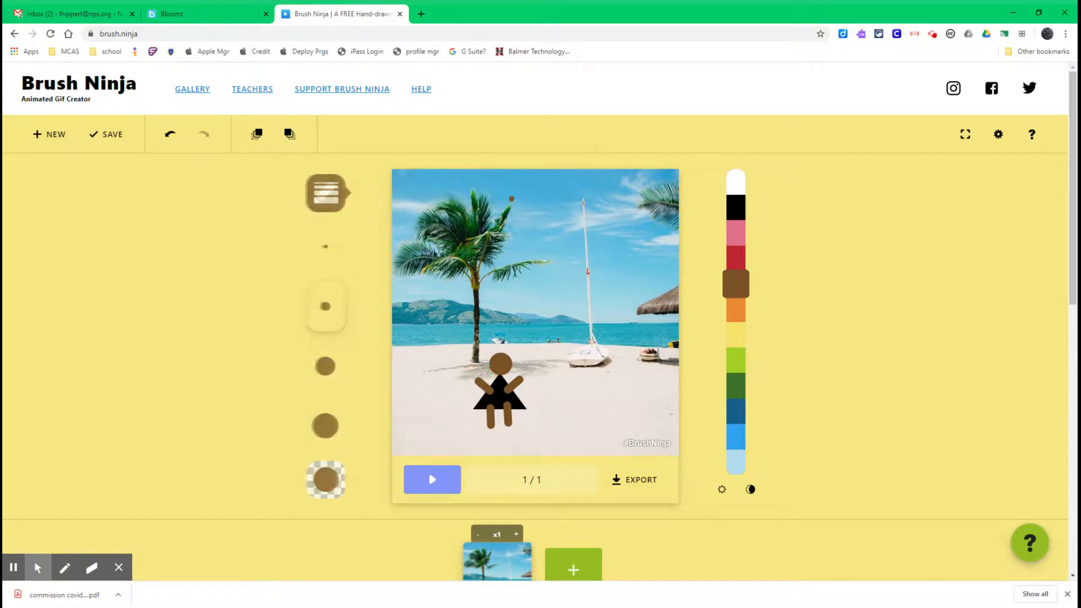
pyautogui.click(741, 366)
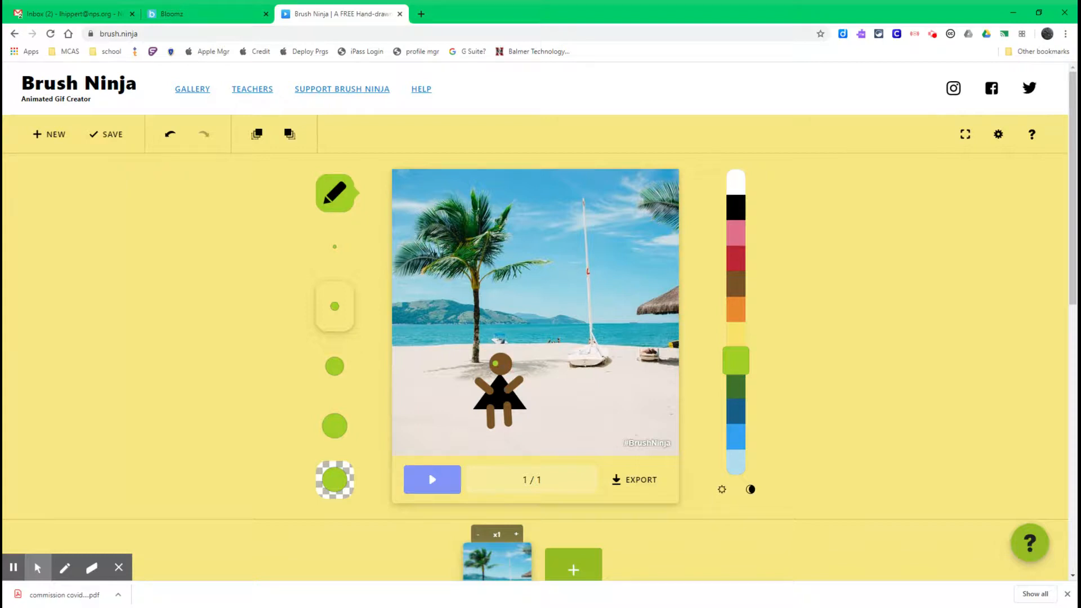
pyautogui.click(505, 363)
# Erase a small part of the figure's left leg with the eraser.
pyautogui.click(335, 192)
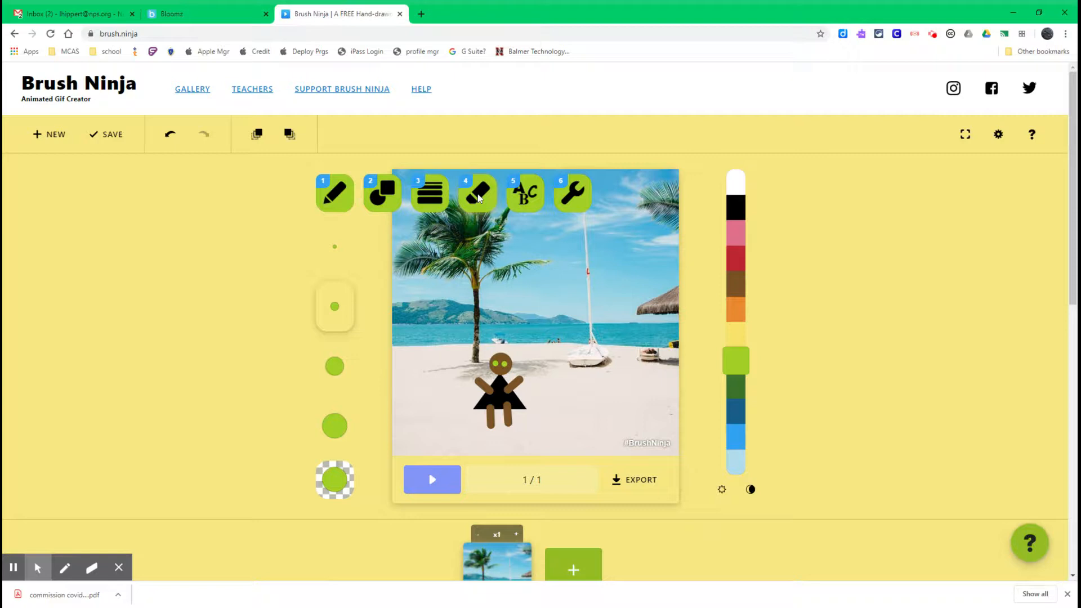
pyautogui.click(478, 194)
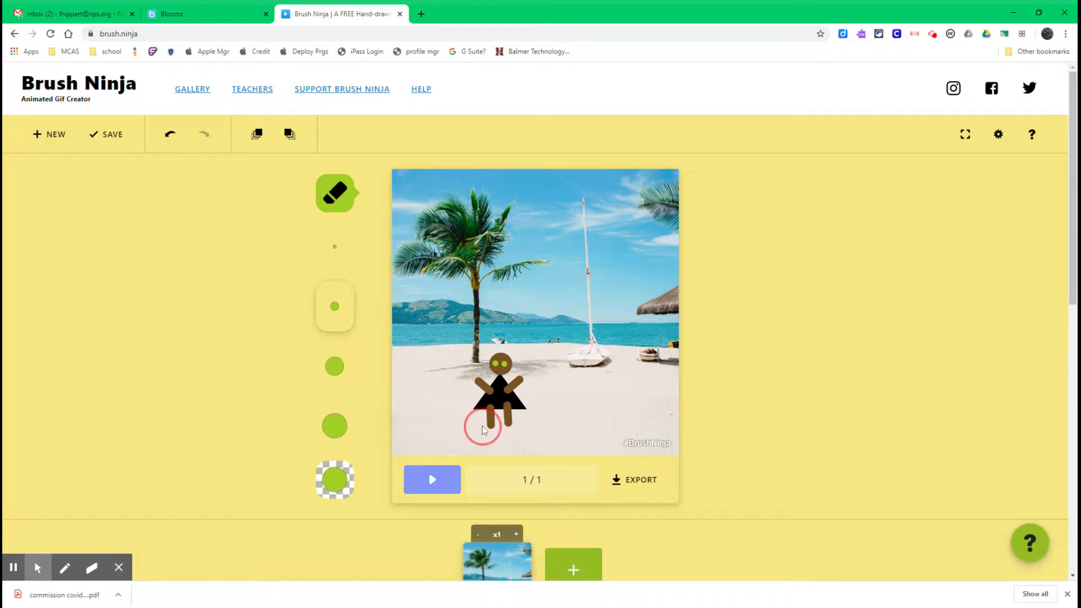
pyautogui.moveTo(484, 427); pyautogui.dragTo(490, 425)
pyautogui.click(336, 192)
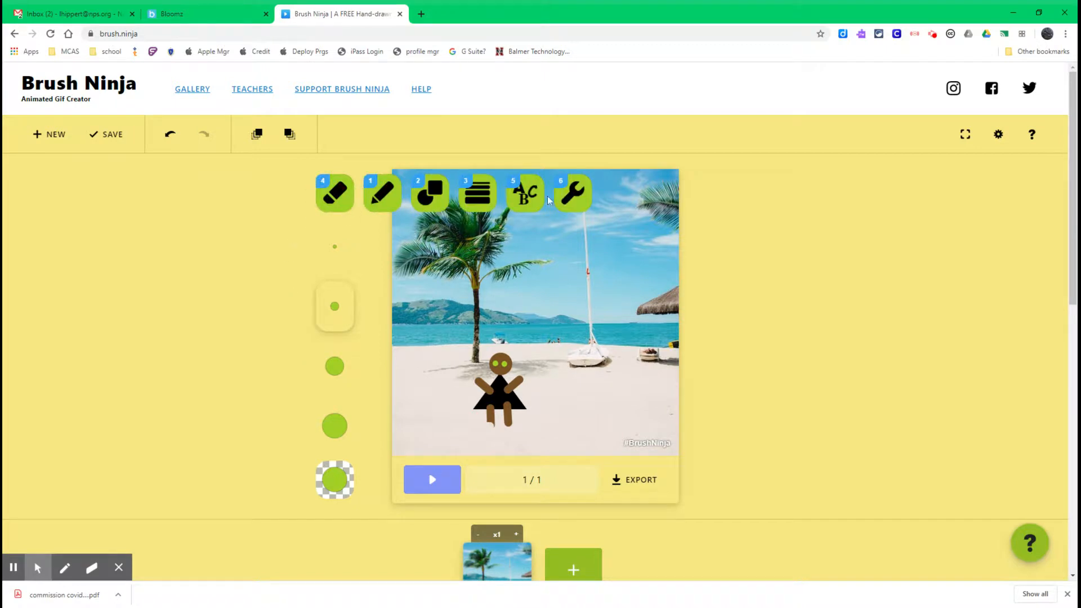
pyautogui.click(514, 201)
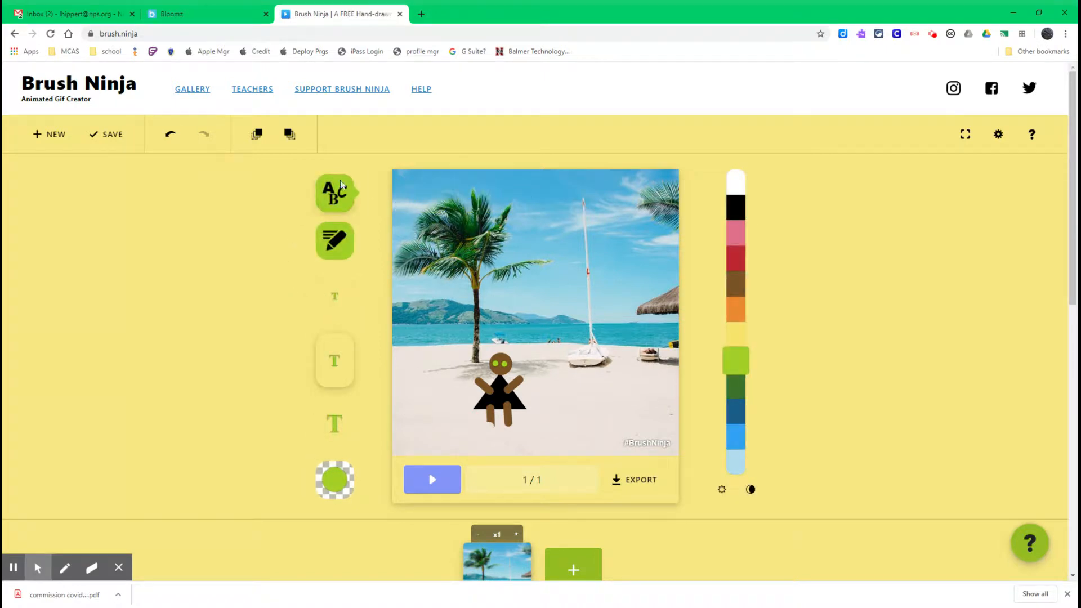
pyautogui.click(331, 302)
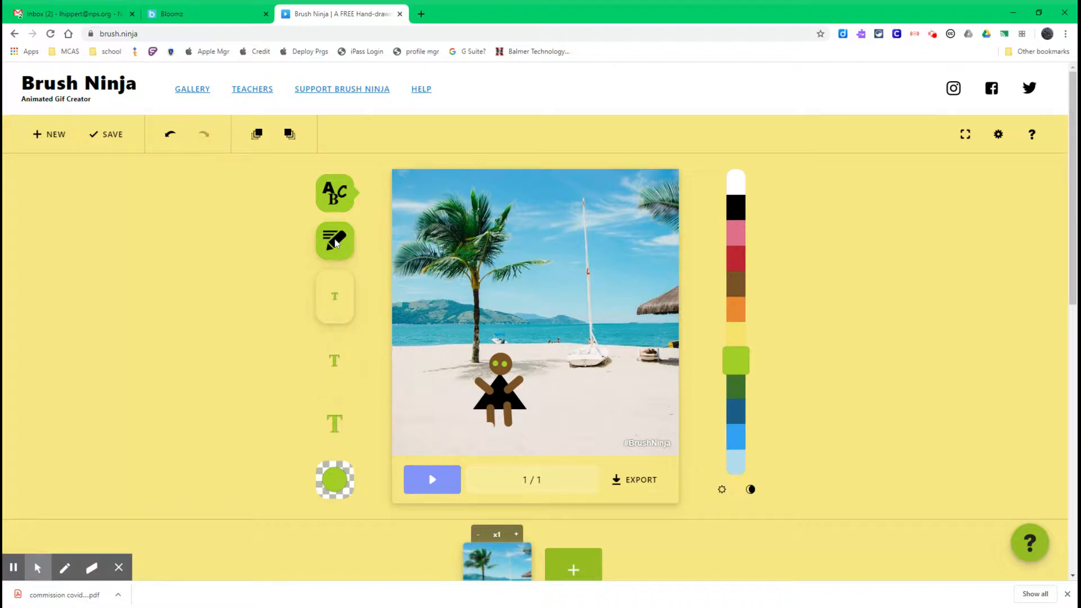
pyautogui.click(338, 194)
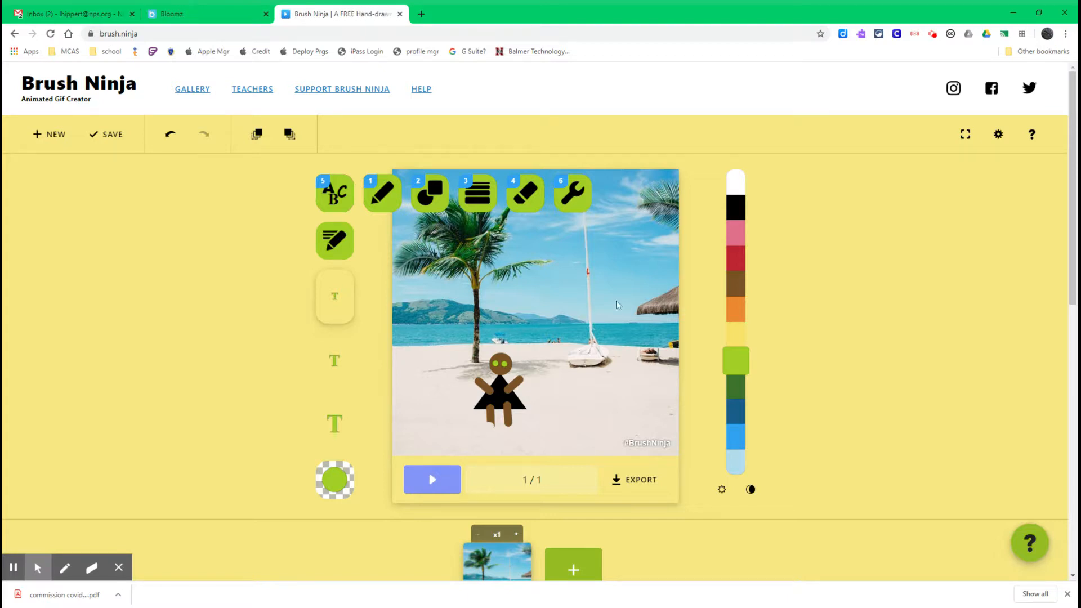
pyautogui.click(616, 369)
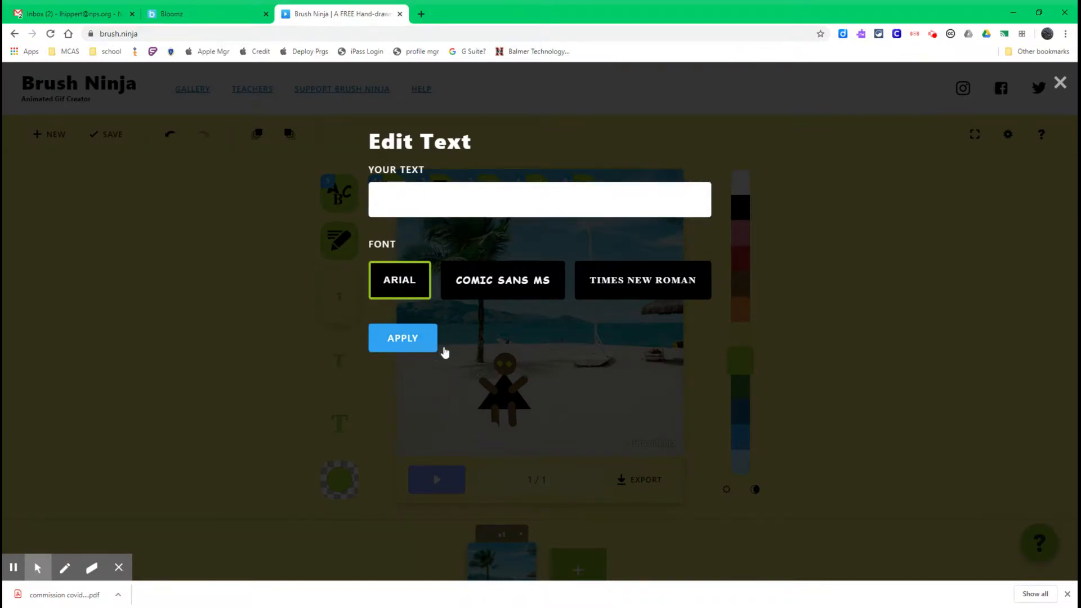
pyautogui.click(1060, 83)
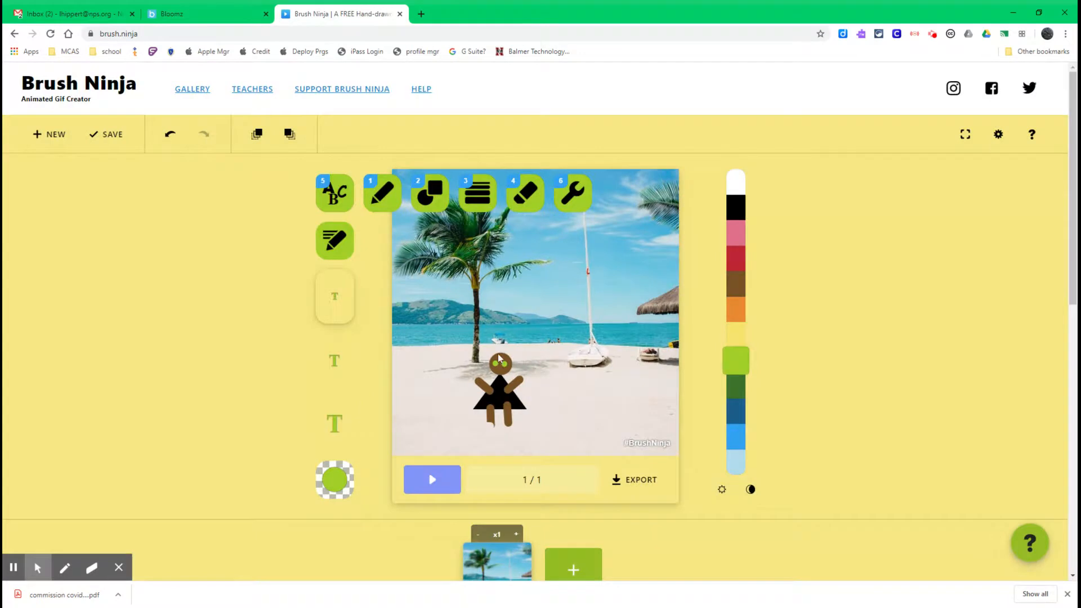
# Duplicate the frame and move the figure slightly to the right in the new second frame.
pyautogui.scroll(-2, 501, 343)
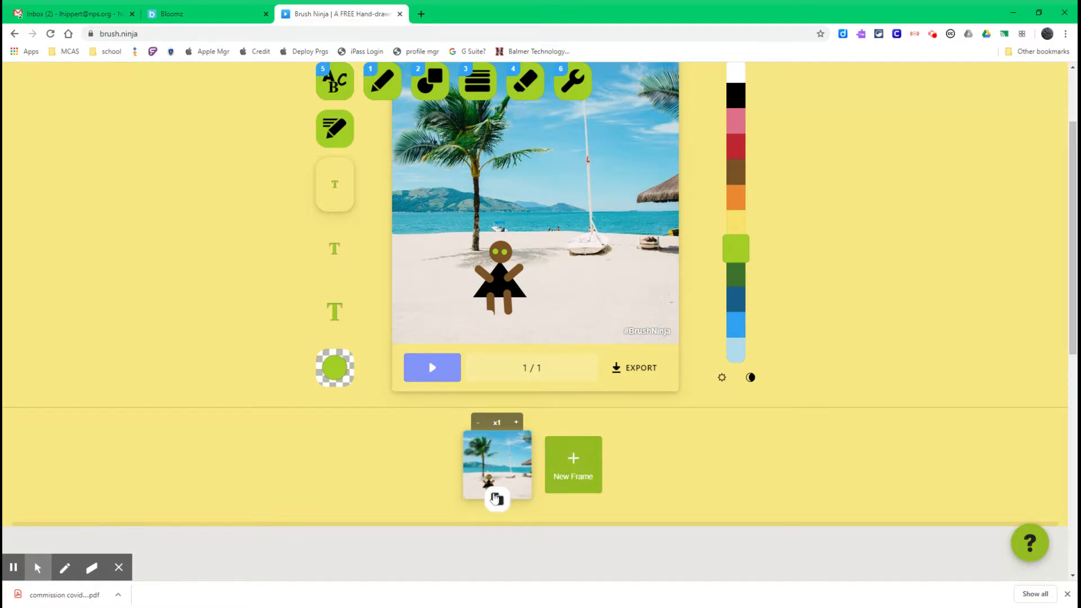
pyautogui.click(496, 500)
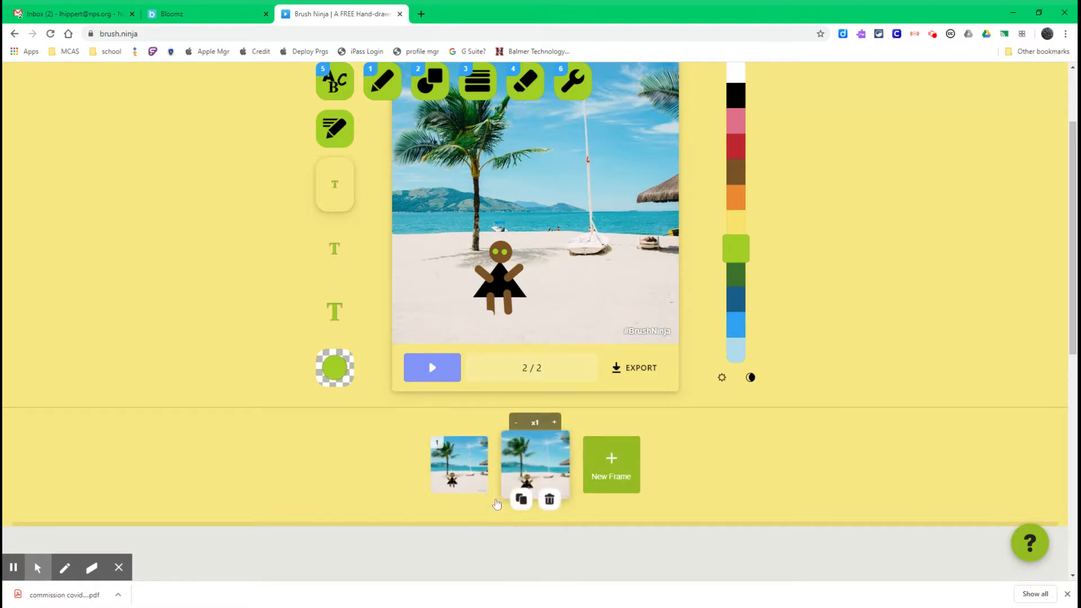
pyautogui.click(581, 83)
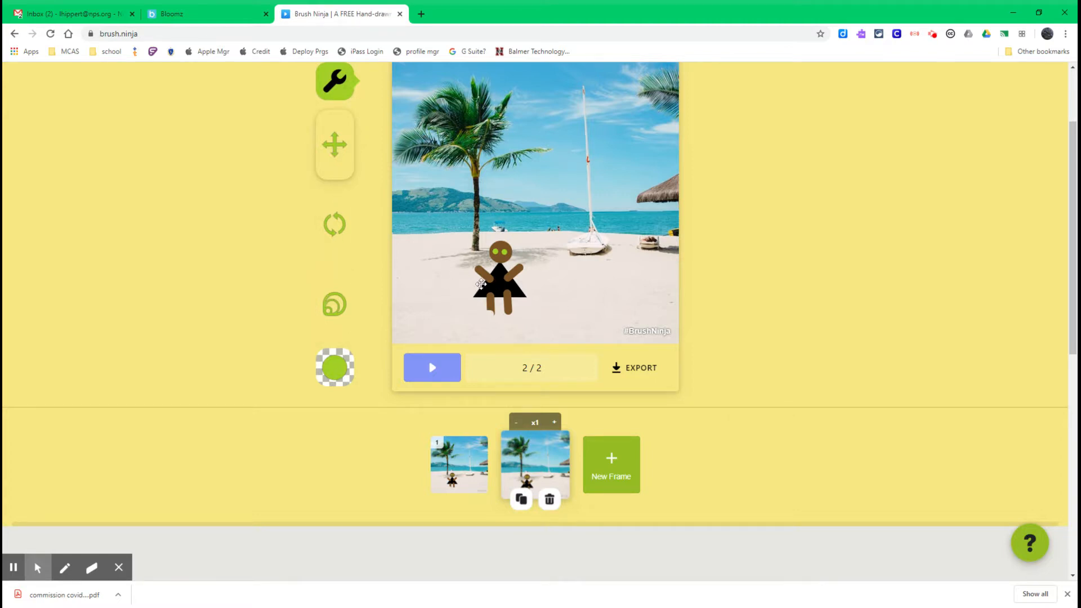
pyautogui.moveTo(499, 285); pyautogui.dragTo(516, 284)
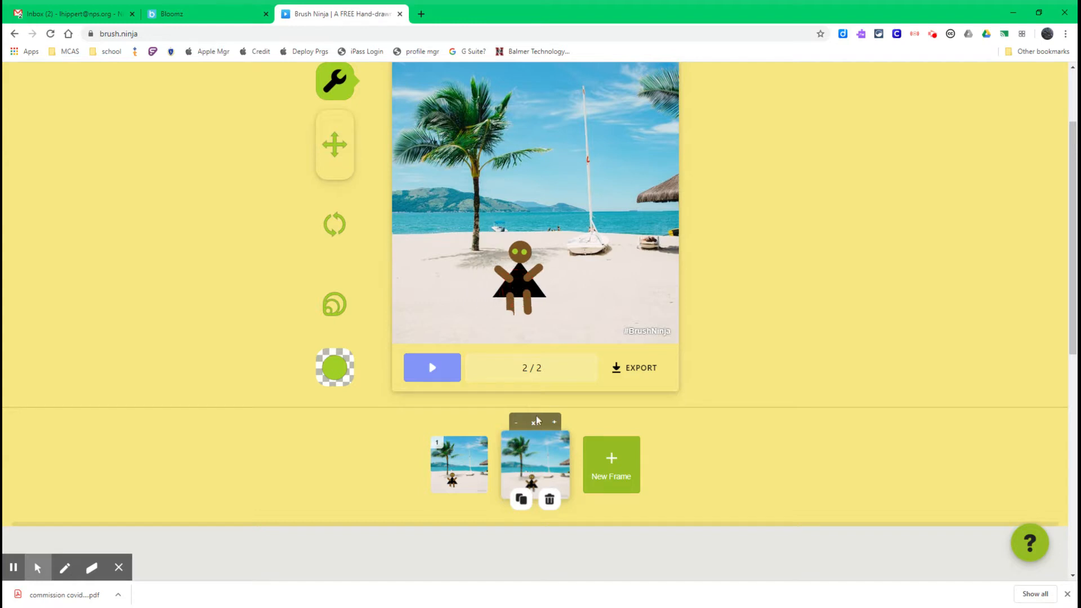
# Duplicate the second frame and rotate the figure slightly in the new third frame.
pyautogui.click(521, 498)
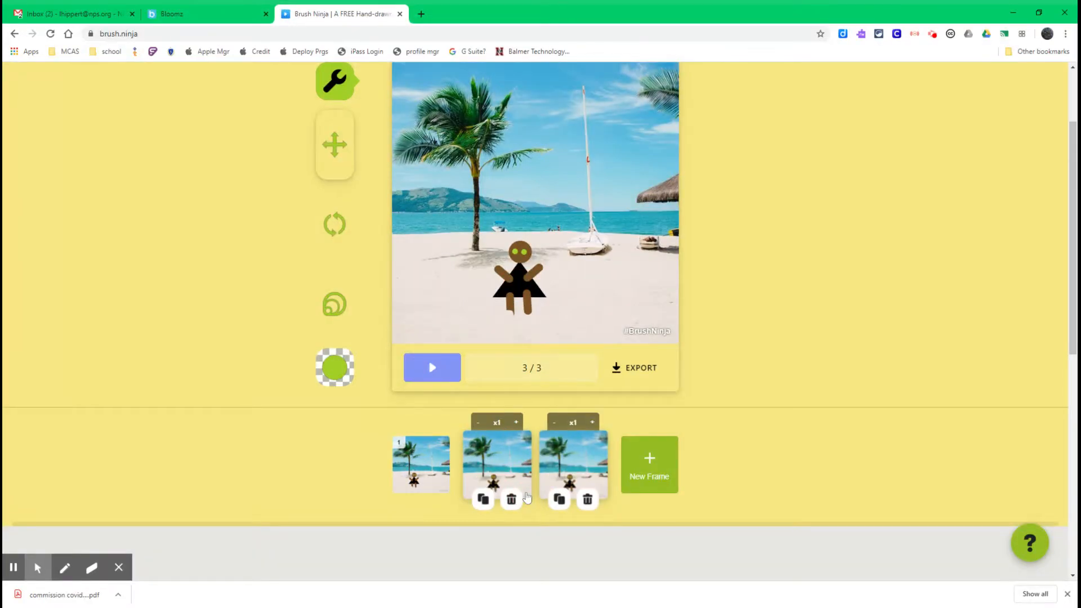
pyautogui.click(338, 235)
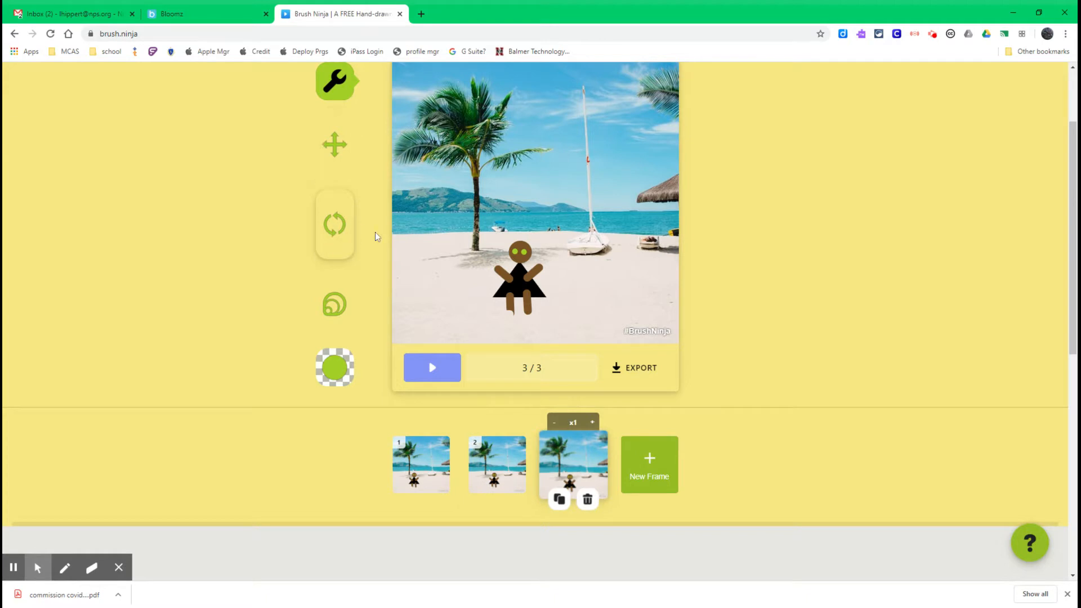
pyautogui.moveTo(515, 278); pyautogui.dragTo(530, 299)
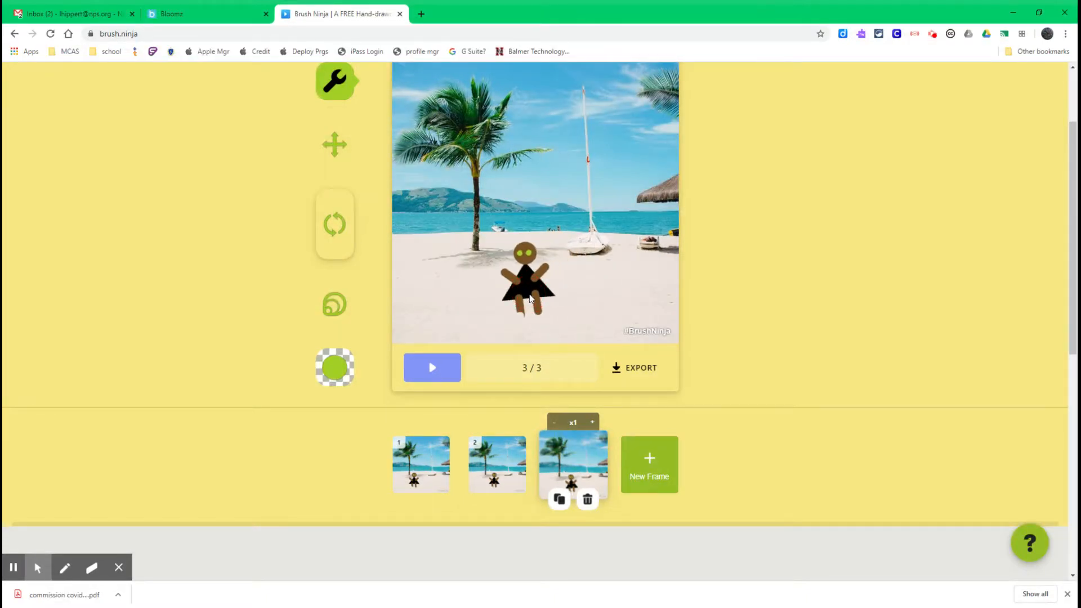
# Turn on onion skinning and slightly shrink the figure in the third frame with the scale tool.
pyautogui.scroll(2, 524, 281)
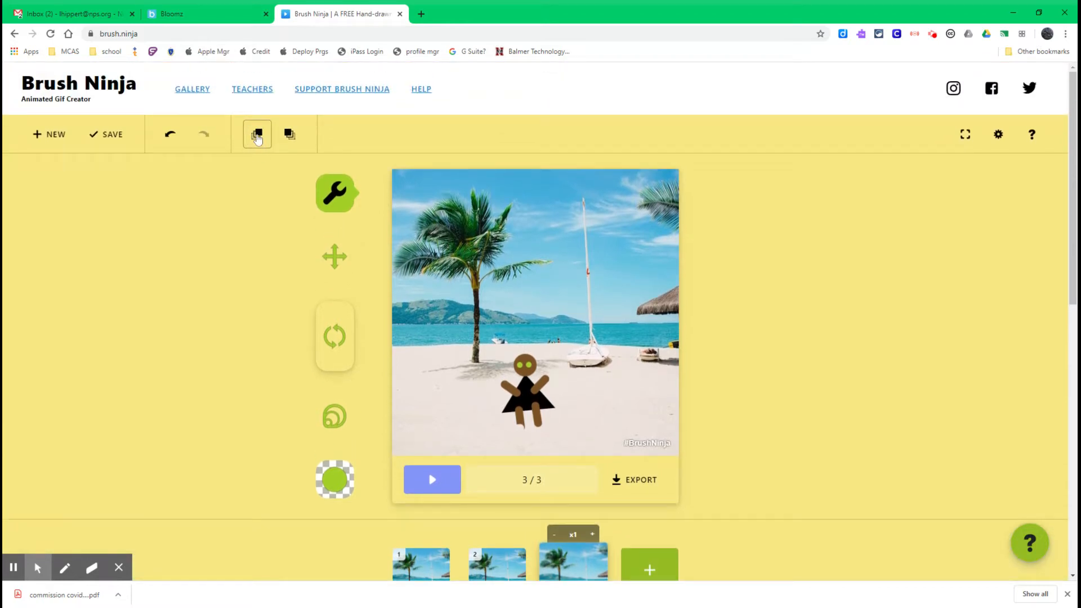
pyautogui.click(257, 138)
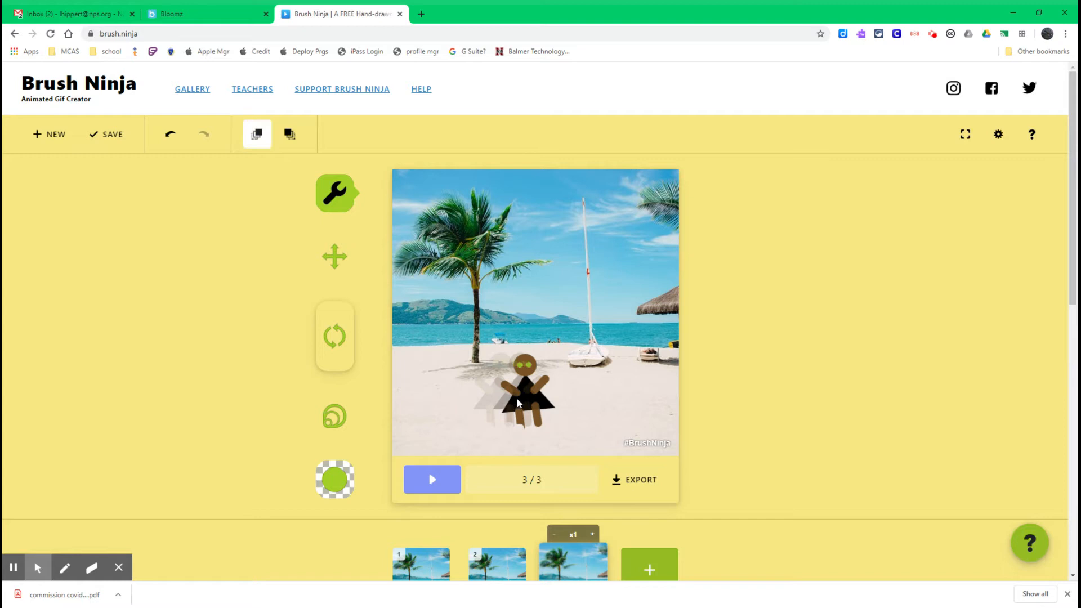
pyautogui.click(488, 409)
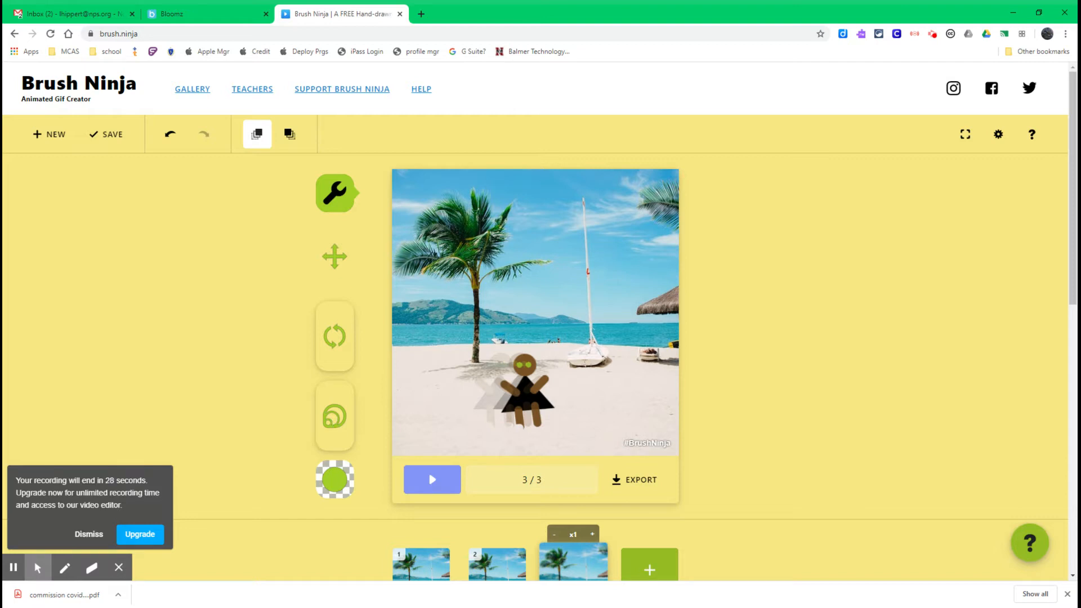
pyautogui.moveTo(522, 396); pyautogui.dragTo(523, 391)
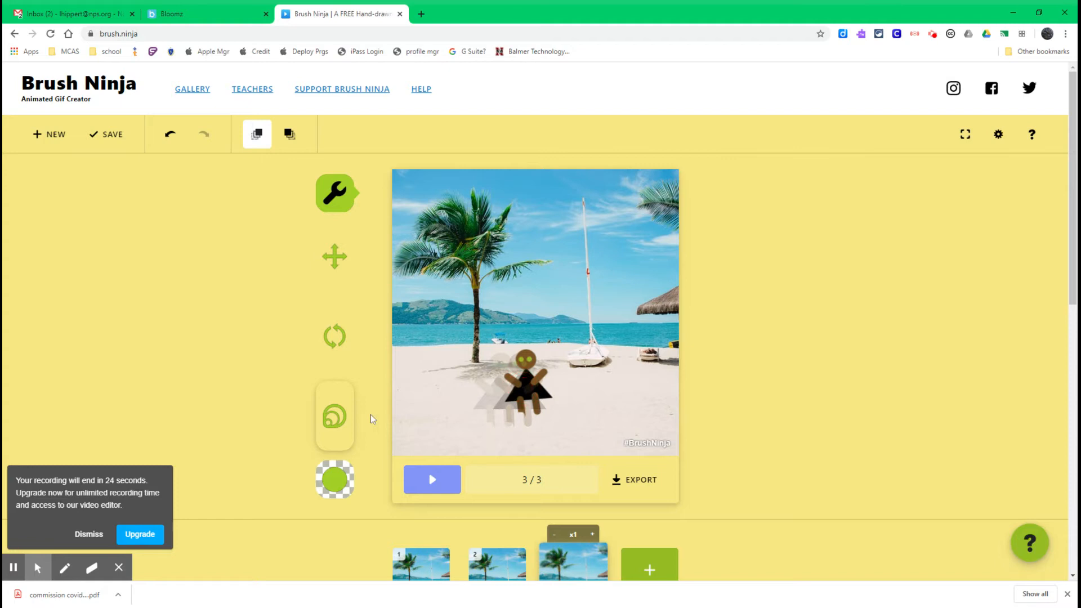
# Duplicate the third frame, then shrink the figure and move it up toward the water in frame four.
pyautogui.scroll(-2, 563, 532)
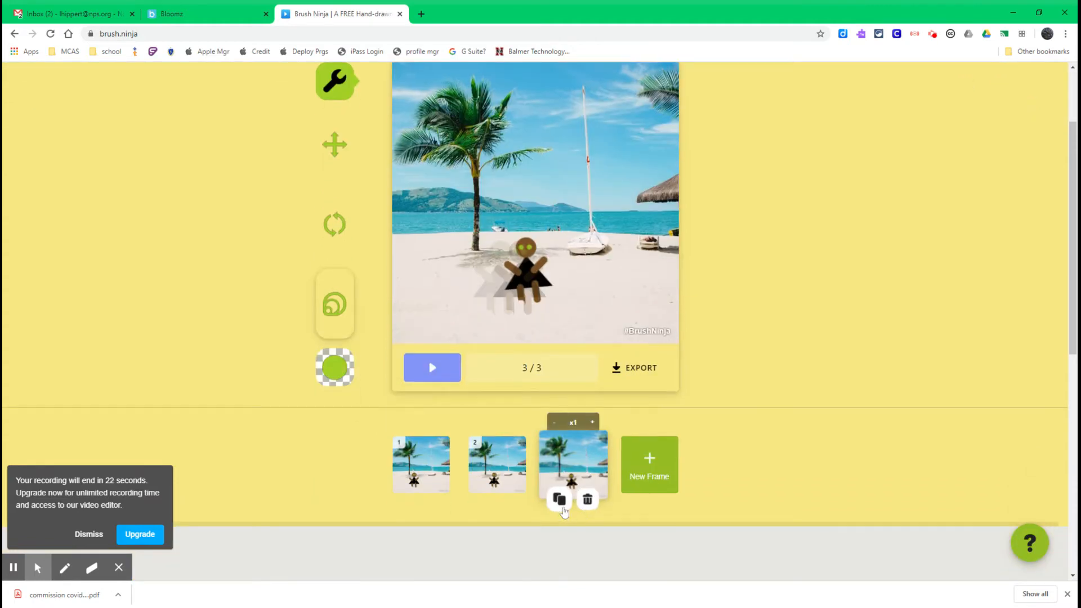
pyautogui.click(560, 497)
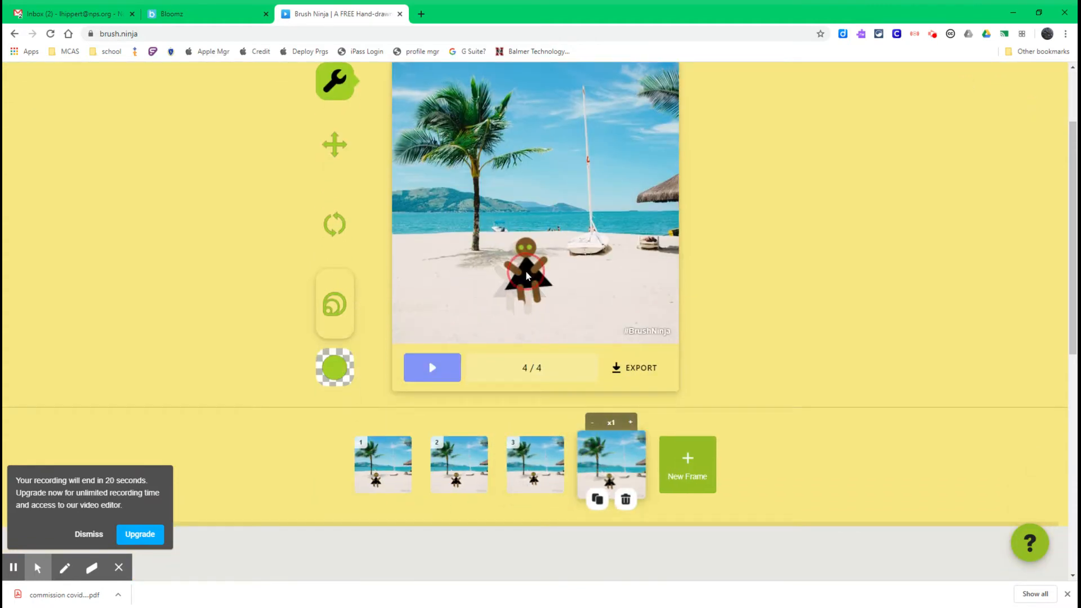
pyautogui.moveTo(527, 275); pyautogui.dragTo(529, 263)
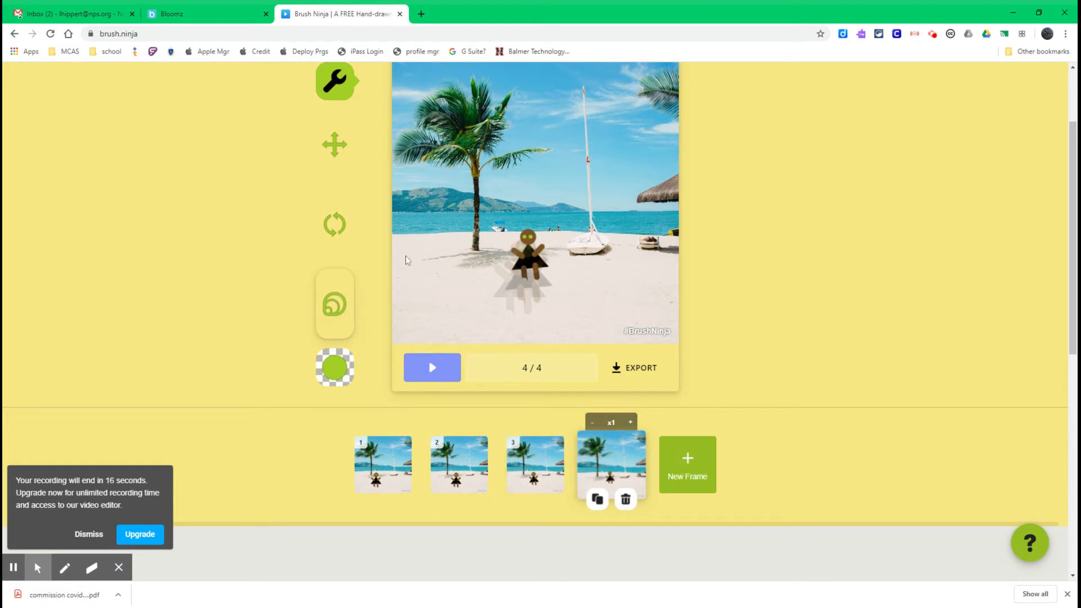
pyautogui.click(334, 144)
pyautogui.moveTo(527, 263); pyautogui.dragTo(524, 257)
# Duplicate the fourth frame and shrink the figure further in the new fifth frame.
pyautogui.click(597, 499)
pyautogui.click(334, 304)
pyautogui.moveTo(535, 249); pyautogui.dragTo(537, 242)
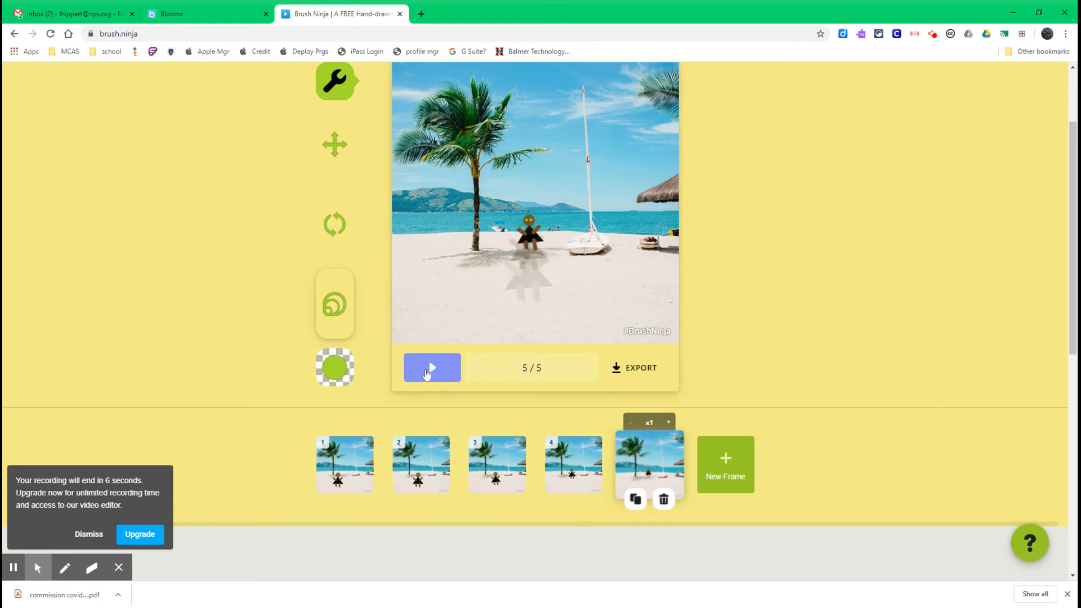
# Play the five-frame animation preview.
pyautogui.click(426, 373)
pyautogui.click(438, 369)
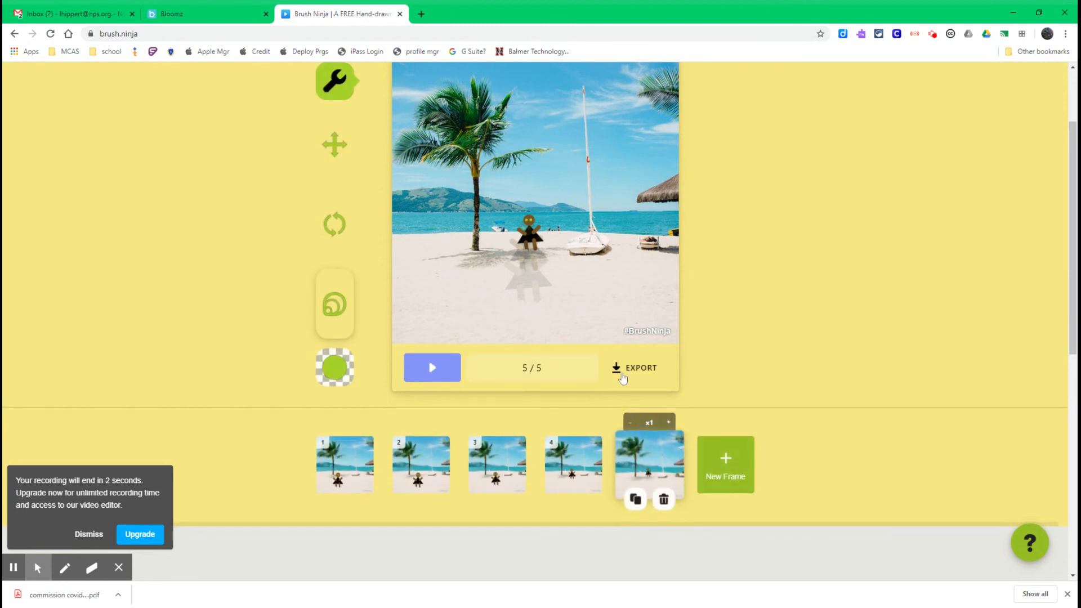